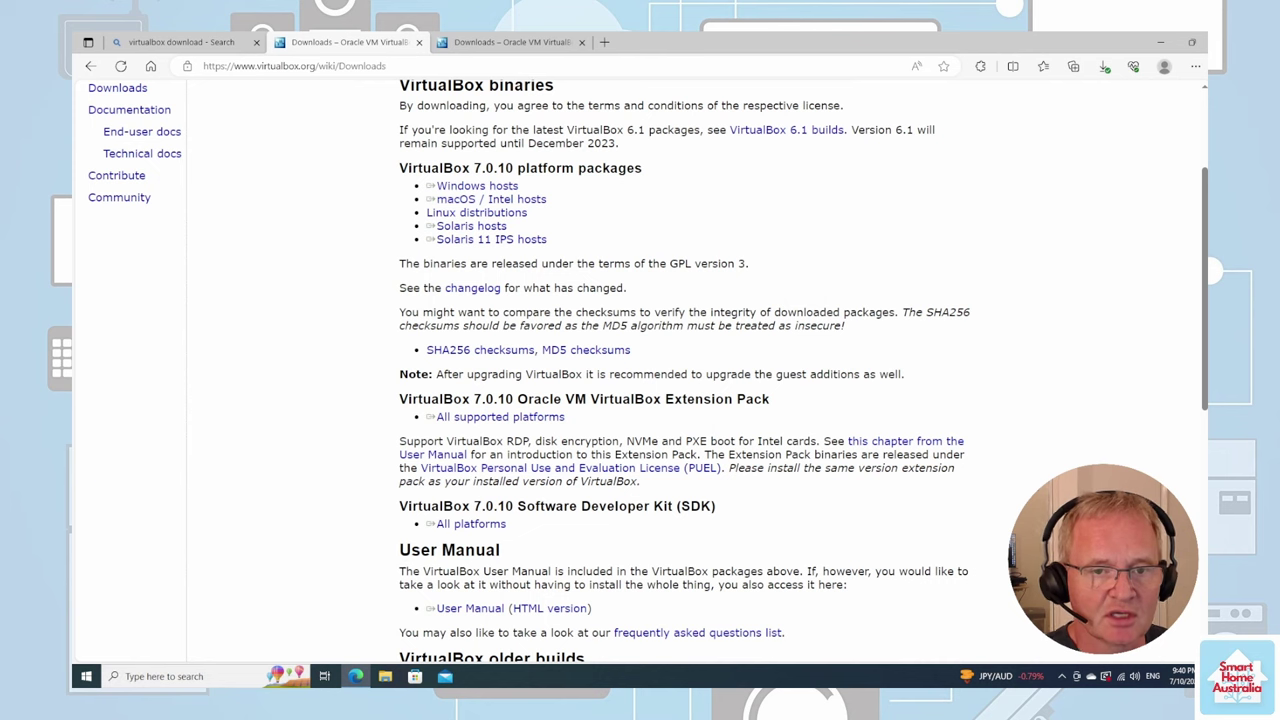
Step: Download the VirtualBox 7.0.10 platform package for Windows hosts and save the installer
{"action": "double_click", "coordinate": [420, 168]}
{"action": "left_click_drag", "start_coordinate": [520, 186], "coordinate": [450, 192]}
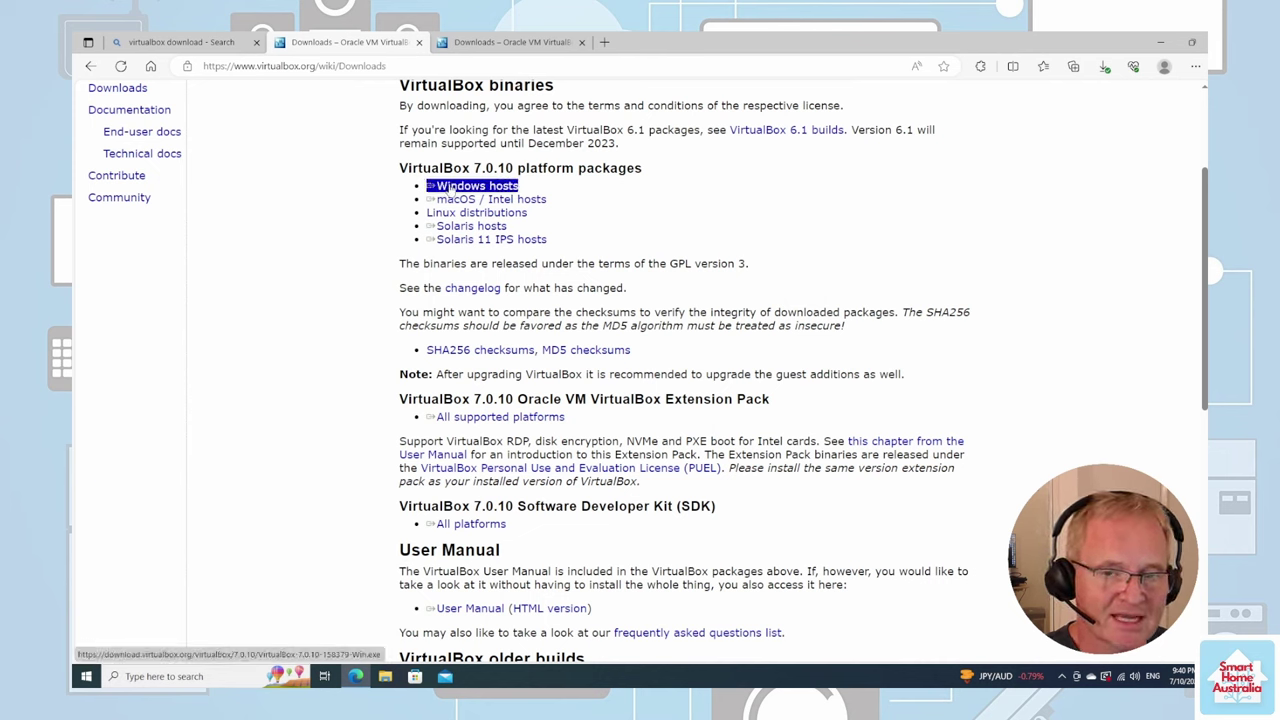
{"action": "left_click", "coordinate": [450, 192]}
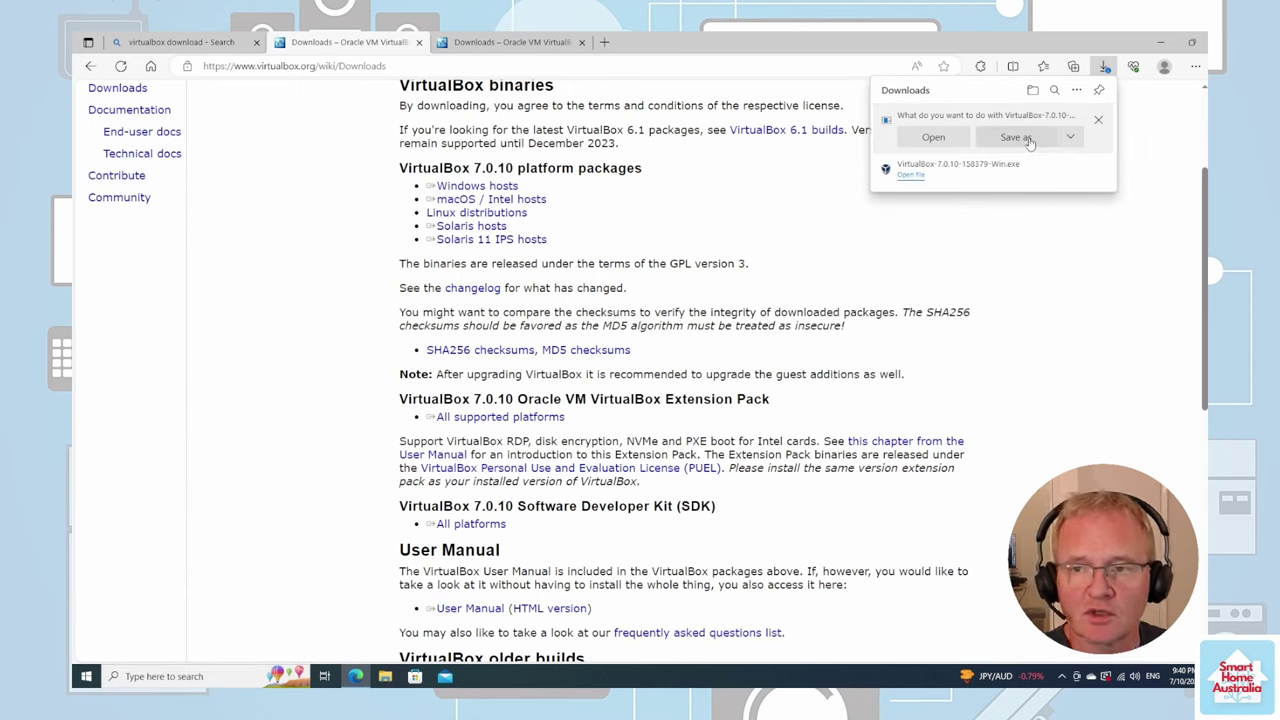
{"action": "left_click", "coordinate": [1028, 140]}
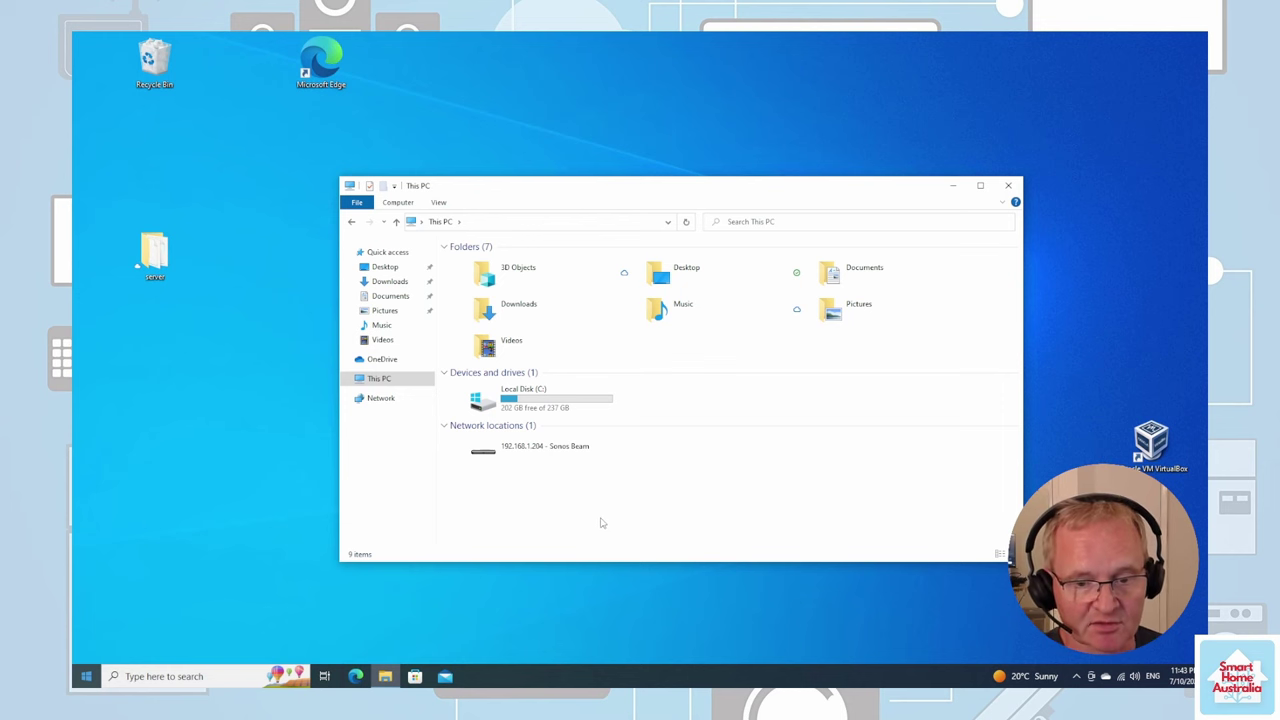
Step: Open Task Manager and check the computer's performance information
{"action": "right_click", "coordinate": [669, 676]}
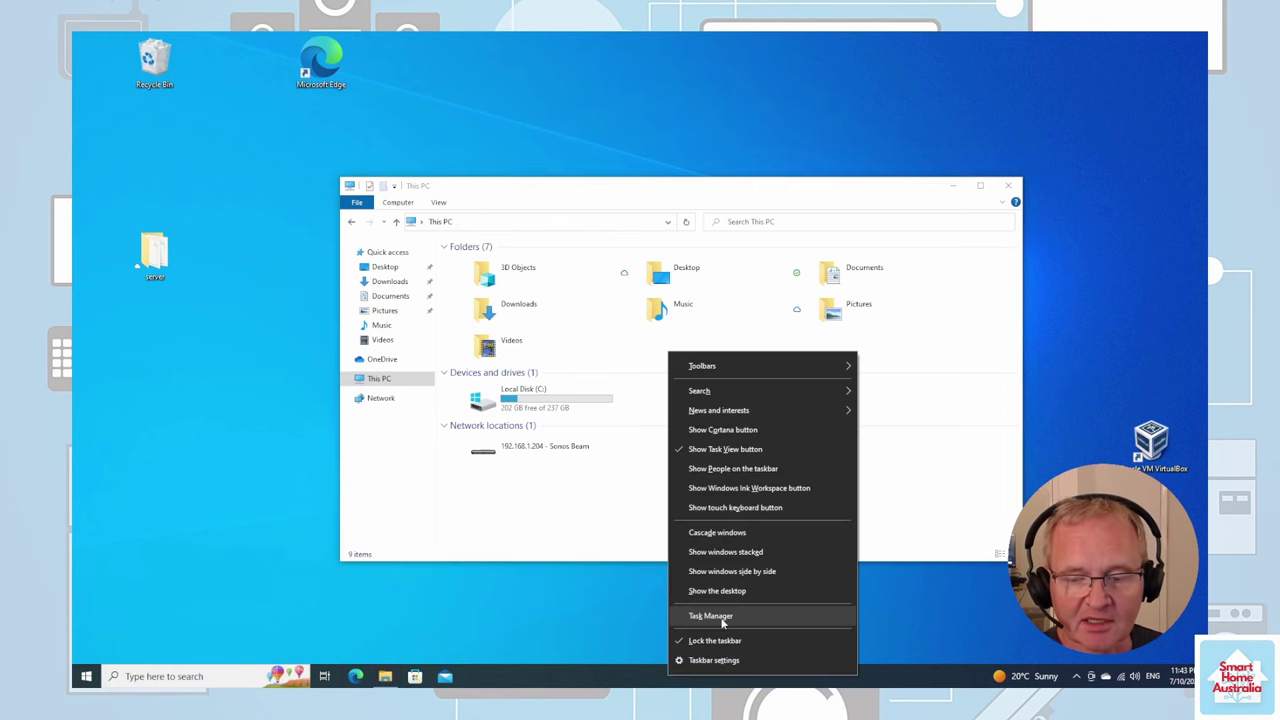
{"action": "left_click", "coordinate": [722, 616]}
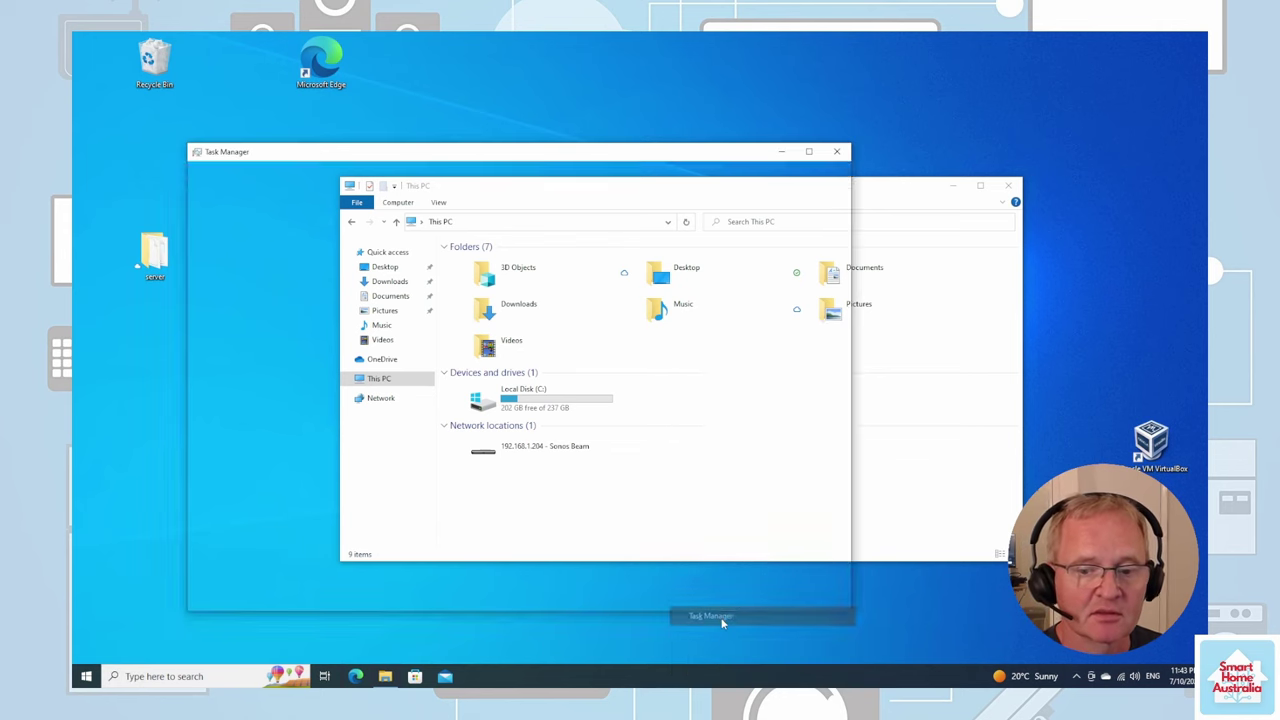
{"action": "left_click", "coordinate": [256, 184]}
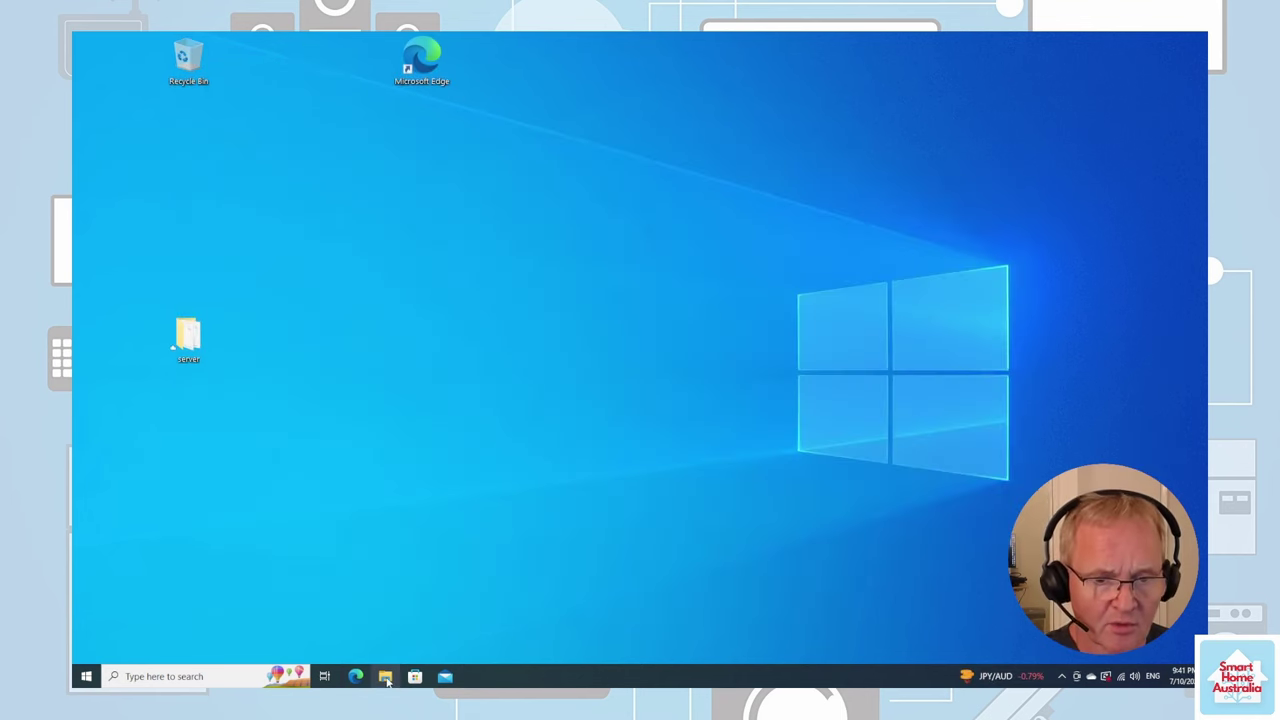
Step: Open the Downloads folder in File Explorer and delete the duplicate installer VirtualBox-7.0.10-158379-Win (1)
{"action": "left_click", "coordinate": [385, 677]}
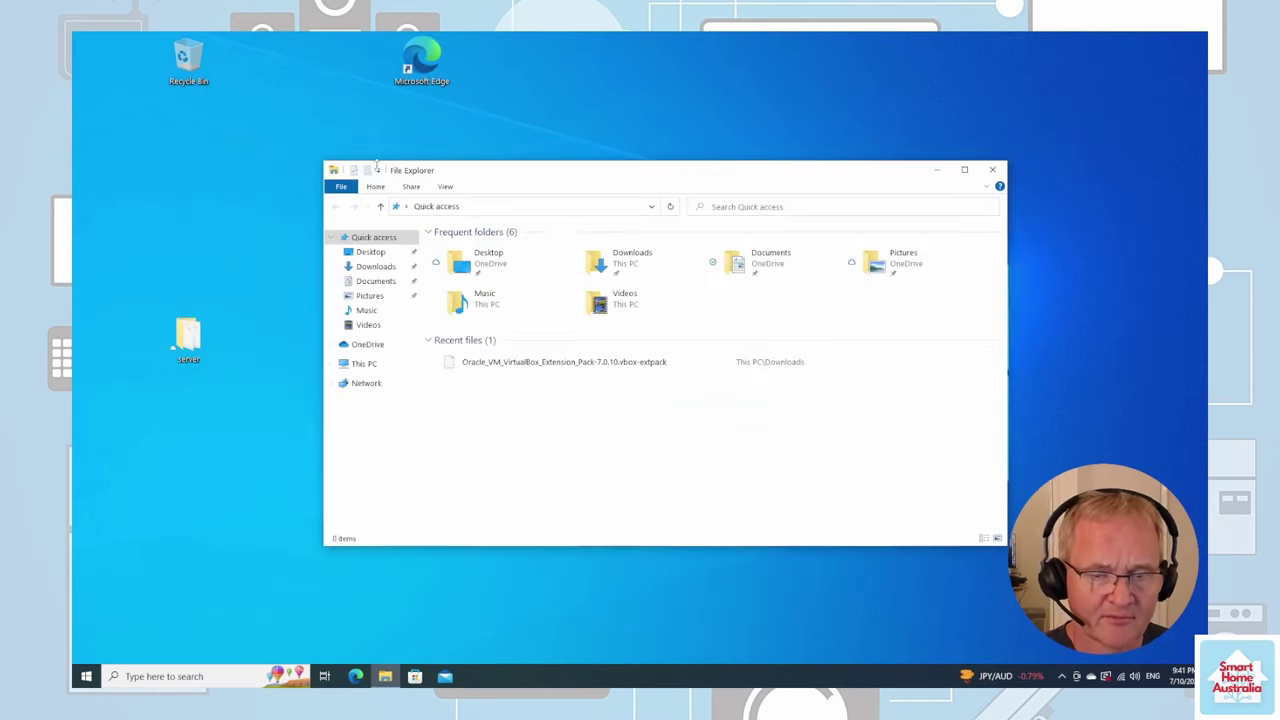
{"action": "left_click", "coordinate": [385, 269]}
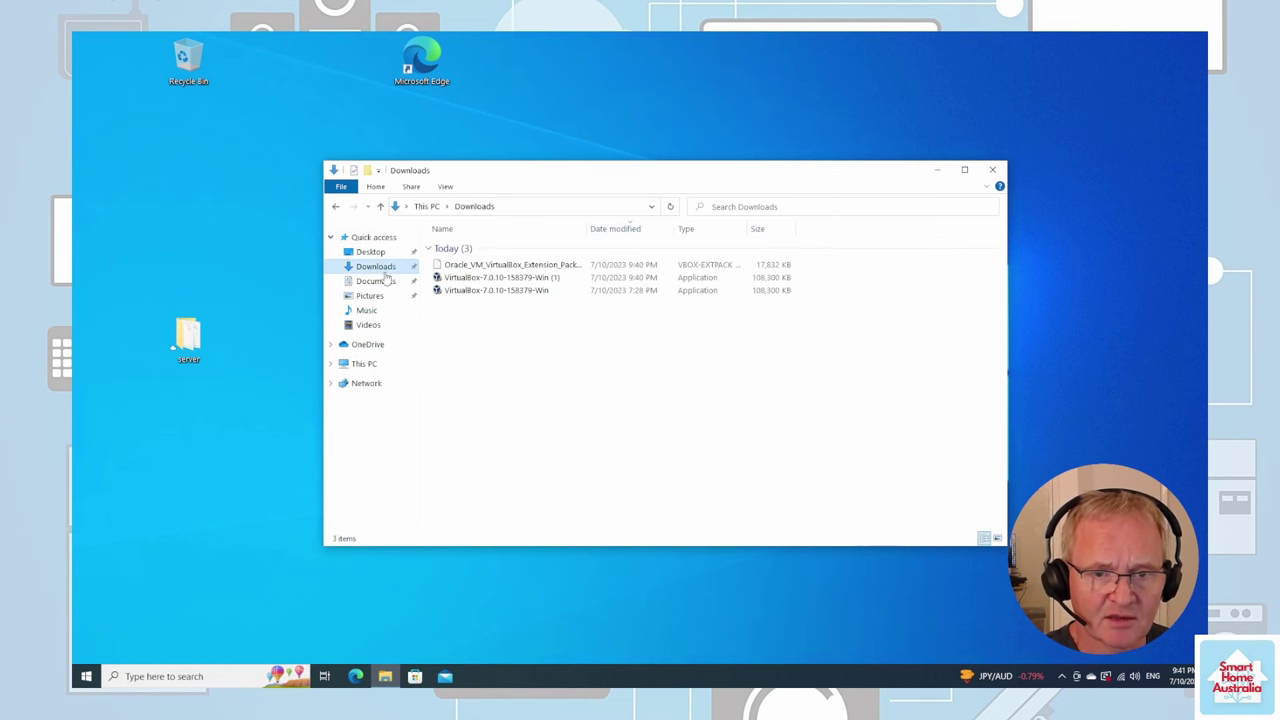
{"action": "left_click", "coordinate": [520, 279]}
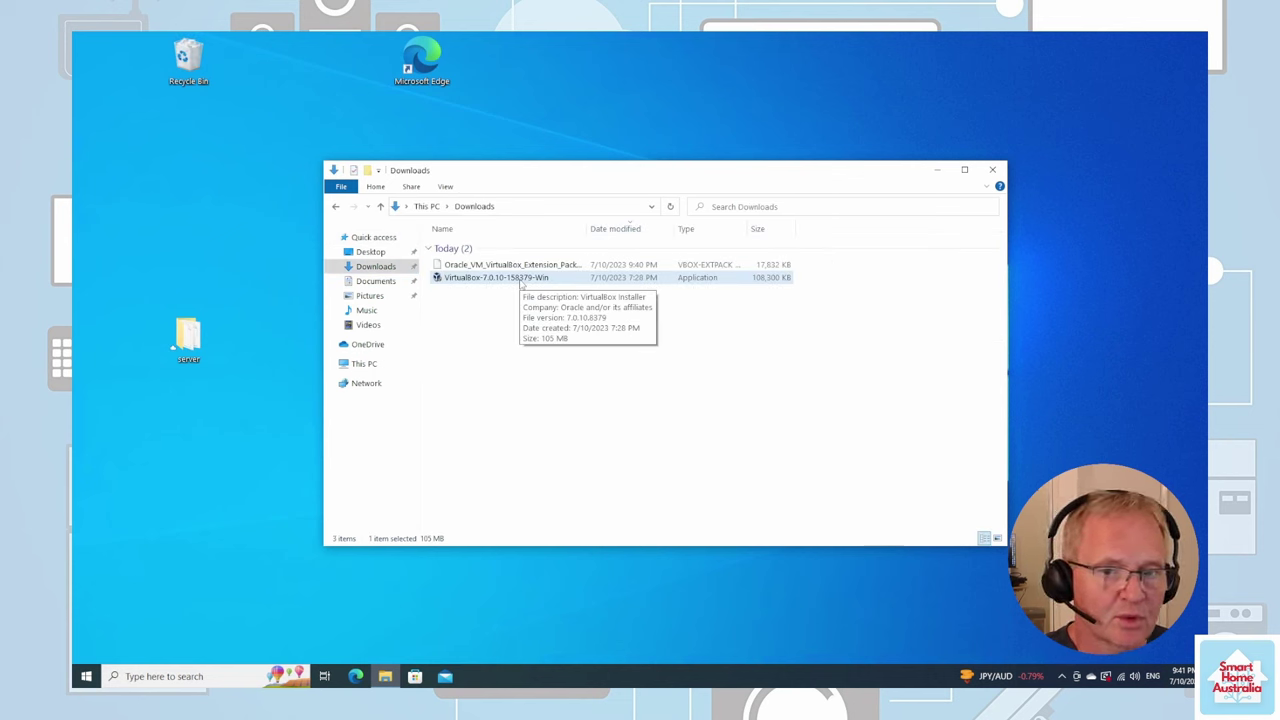
Step: Try to install VirtualBox by running VirtualBox-7.0.10-158379-Win with permission to make changes, and exit the setup
{"action": "double_click", "coordinate": [520, 279]}
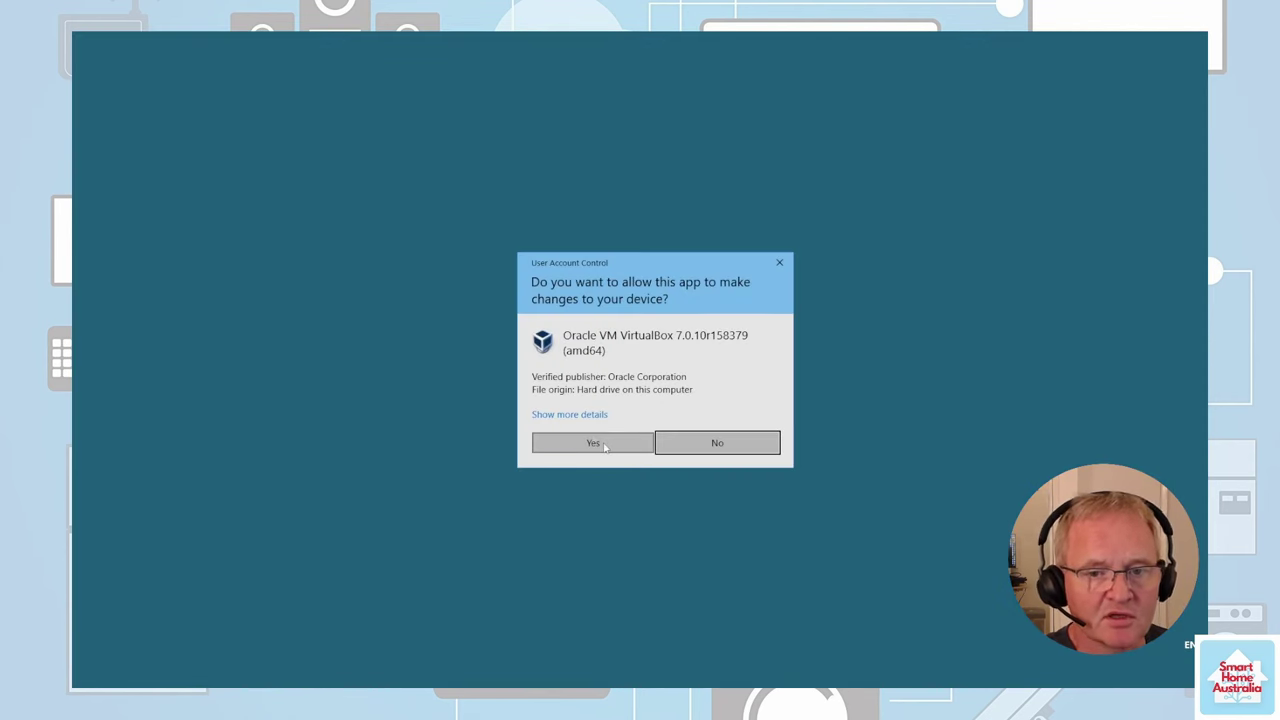
{"action": "left_click", "coordinate": [593, 443]}
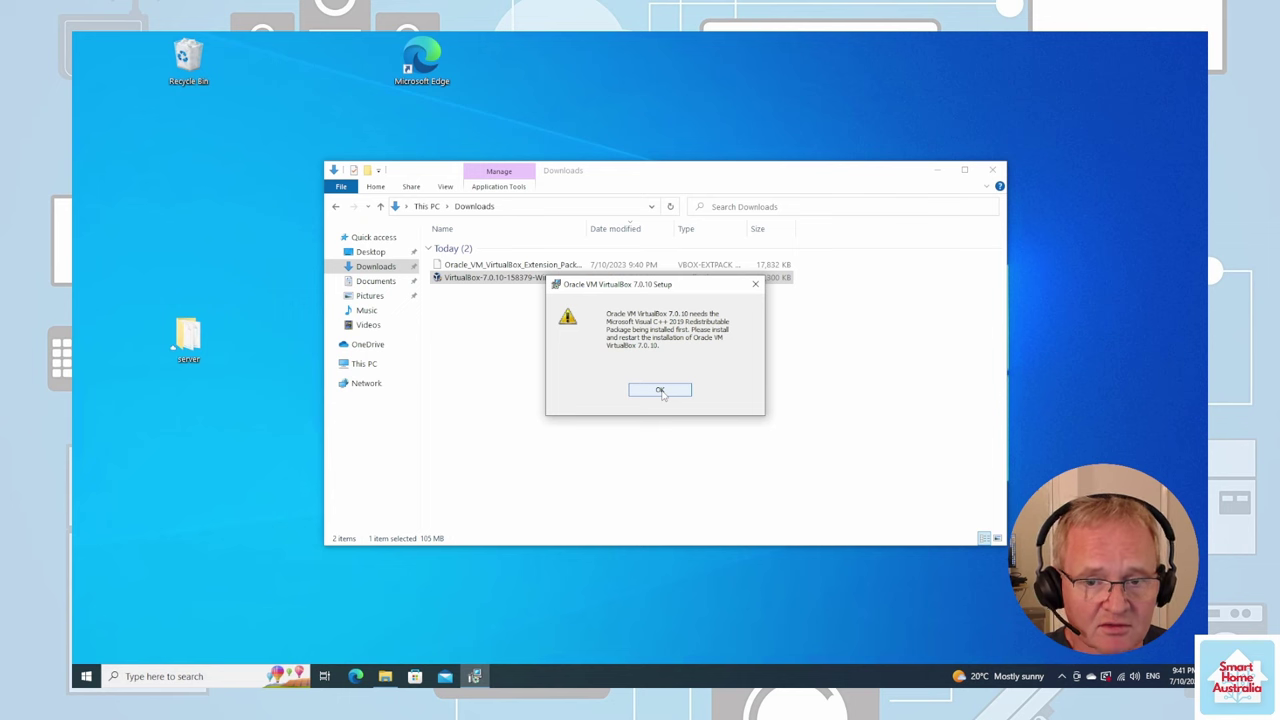
{"action": "left_click", "coordinate": [660, 390]}
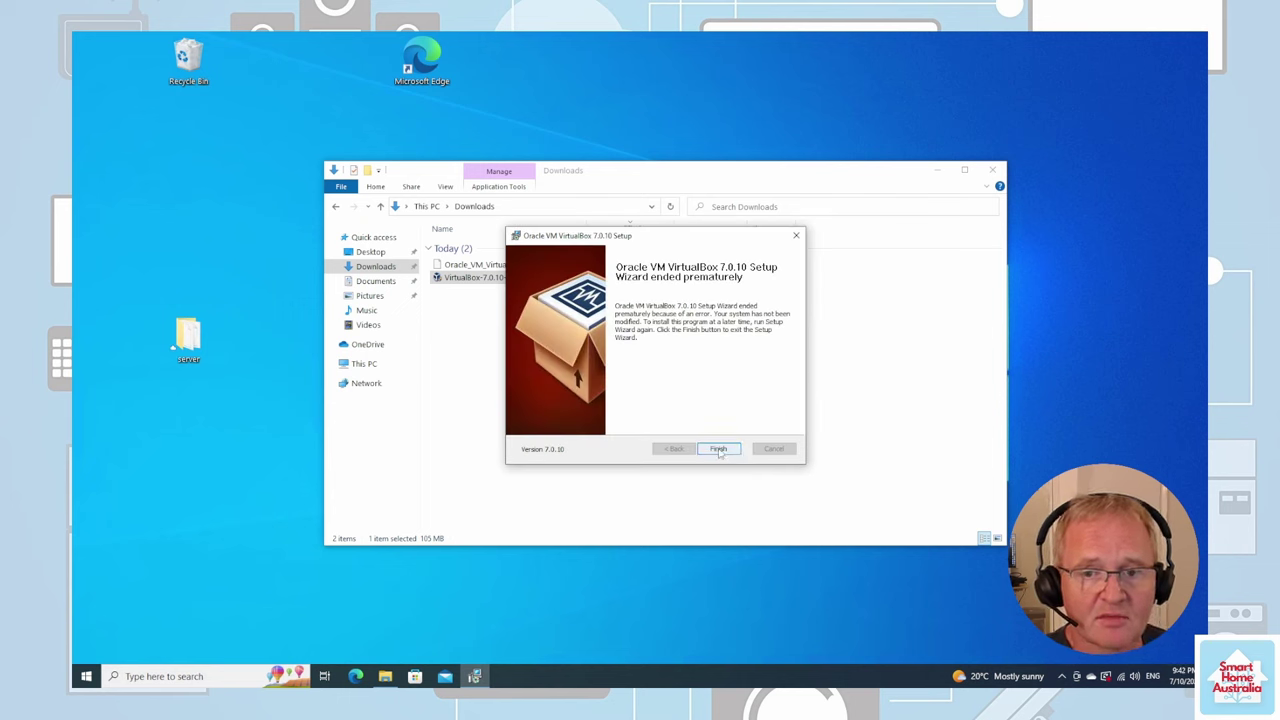
{"action": "left_click", "coordinate": [719, 450]}
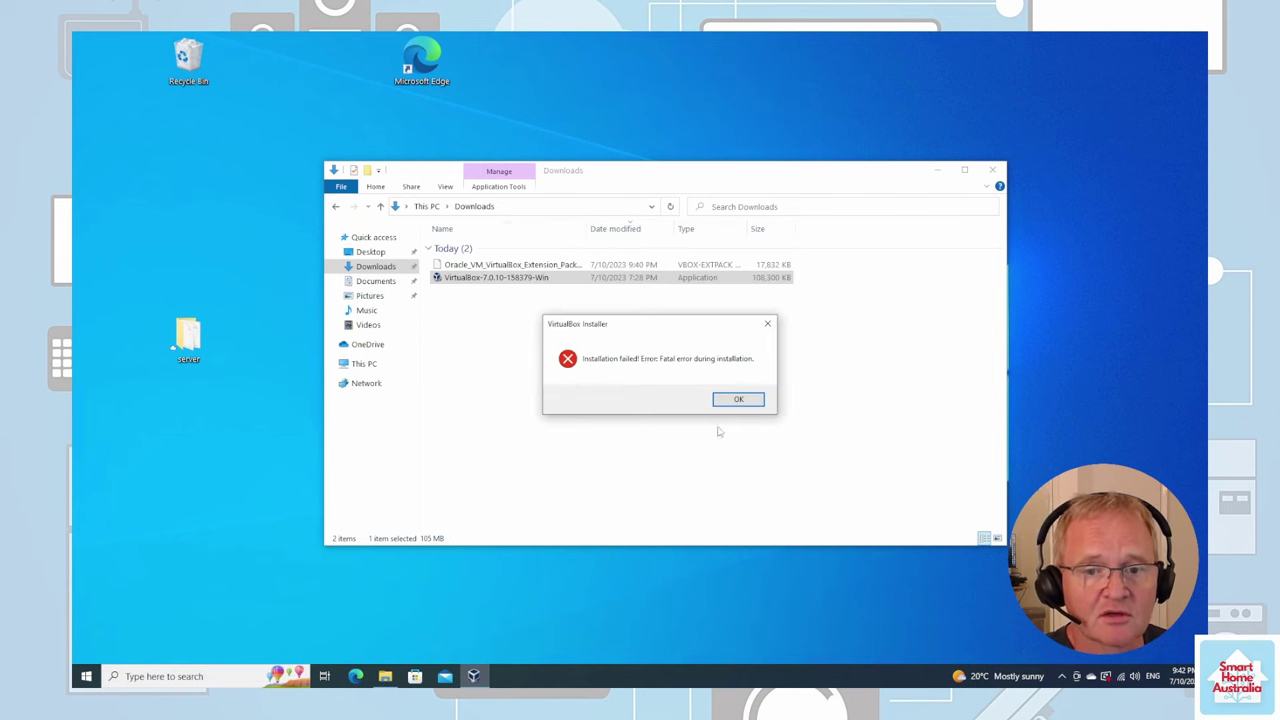
{"action": "left_click", "coordinate": [736, 400]}
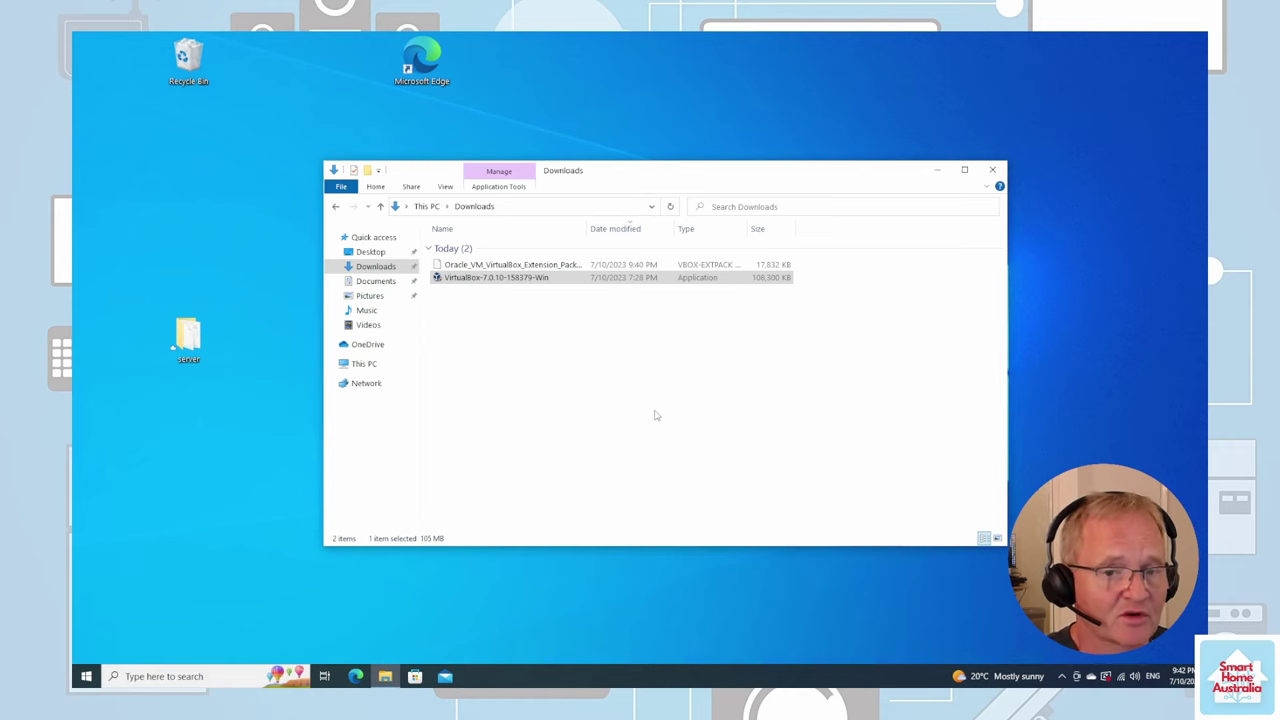
Step: Switch to Microsoft Edge and save VC_redist.x64 to Downloads from Microsoft's latest supported Visual C++ Redistributable page
{"action": "key", "text": "alt+Tab"}
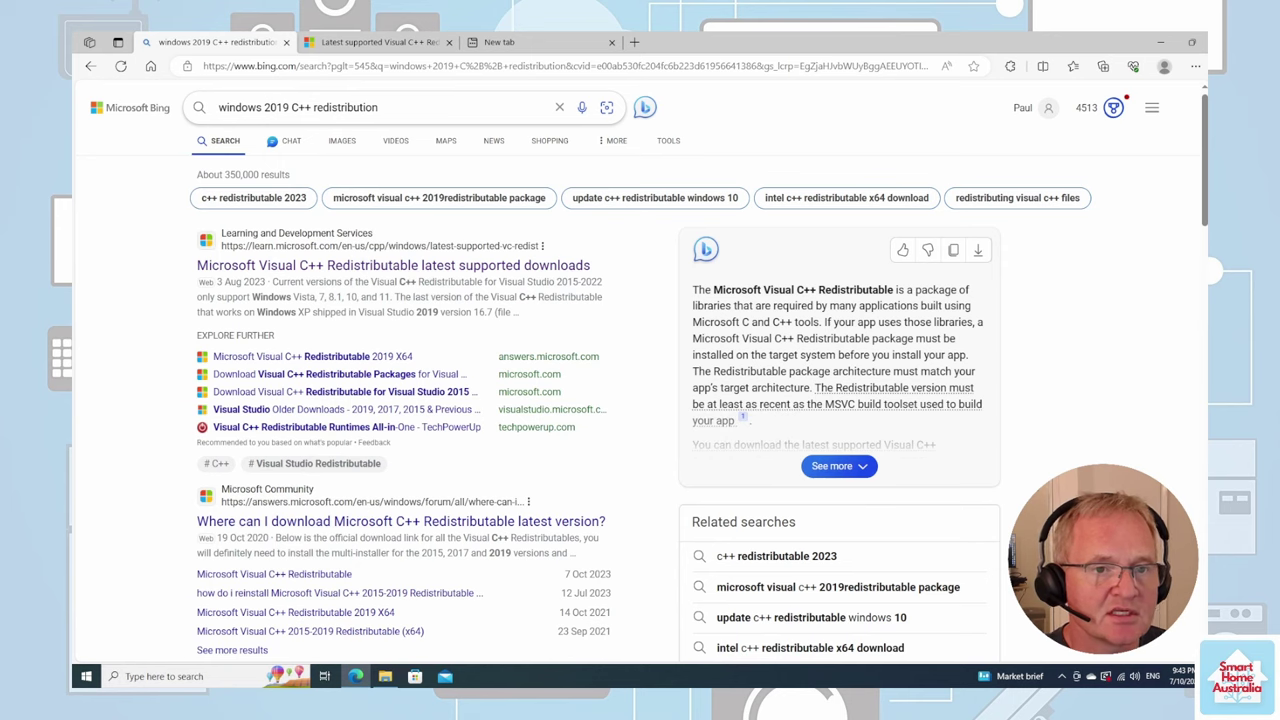
{"action": "left_click", "coordinate": [393, 265]}
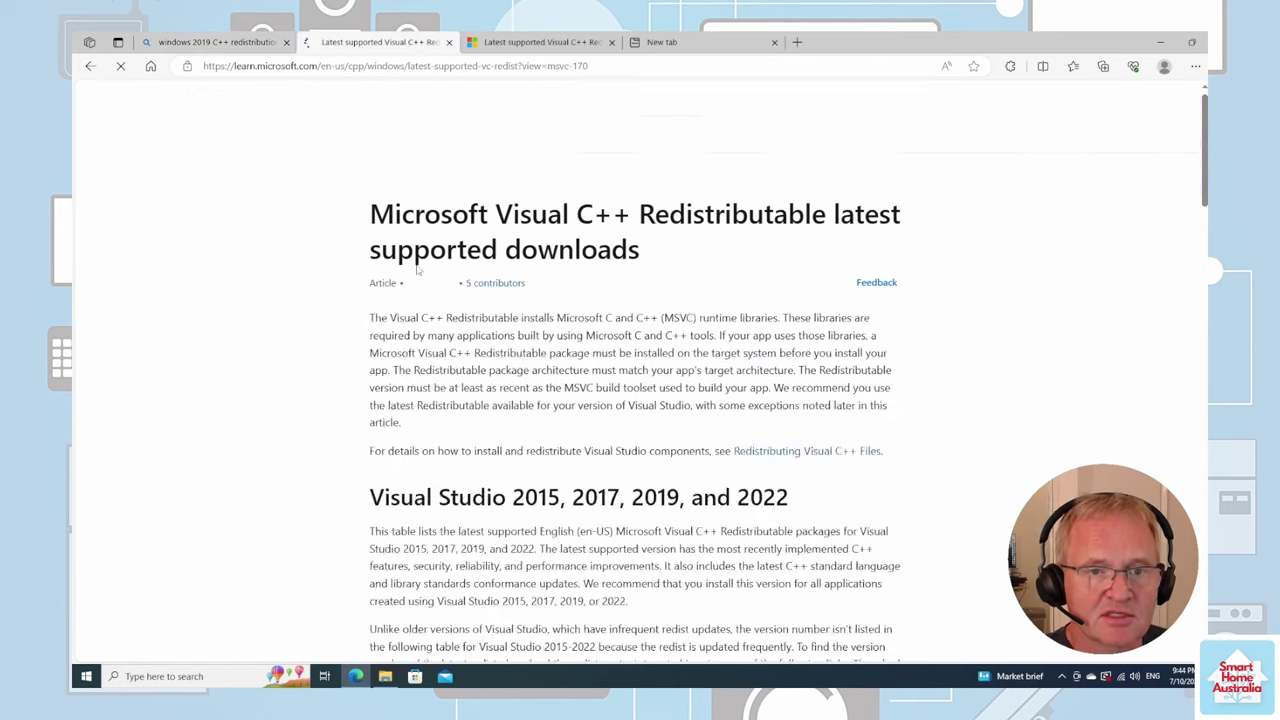
{"action": "scroll", "coordinate": [722, 400], "scroll_direction": "down", "scroll_amount": 3}
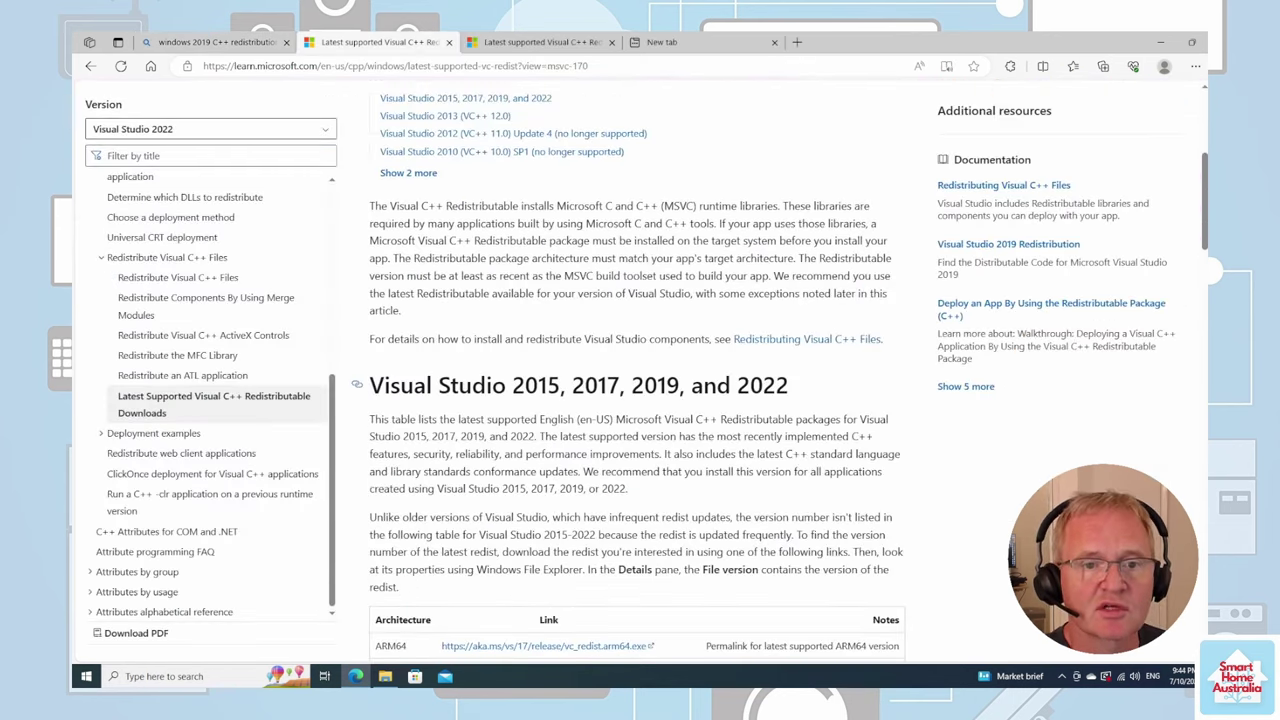
{"action": "scroll", "coordinate": [453, 445], "scroll_direction": "down", "scroll_amount": 3}
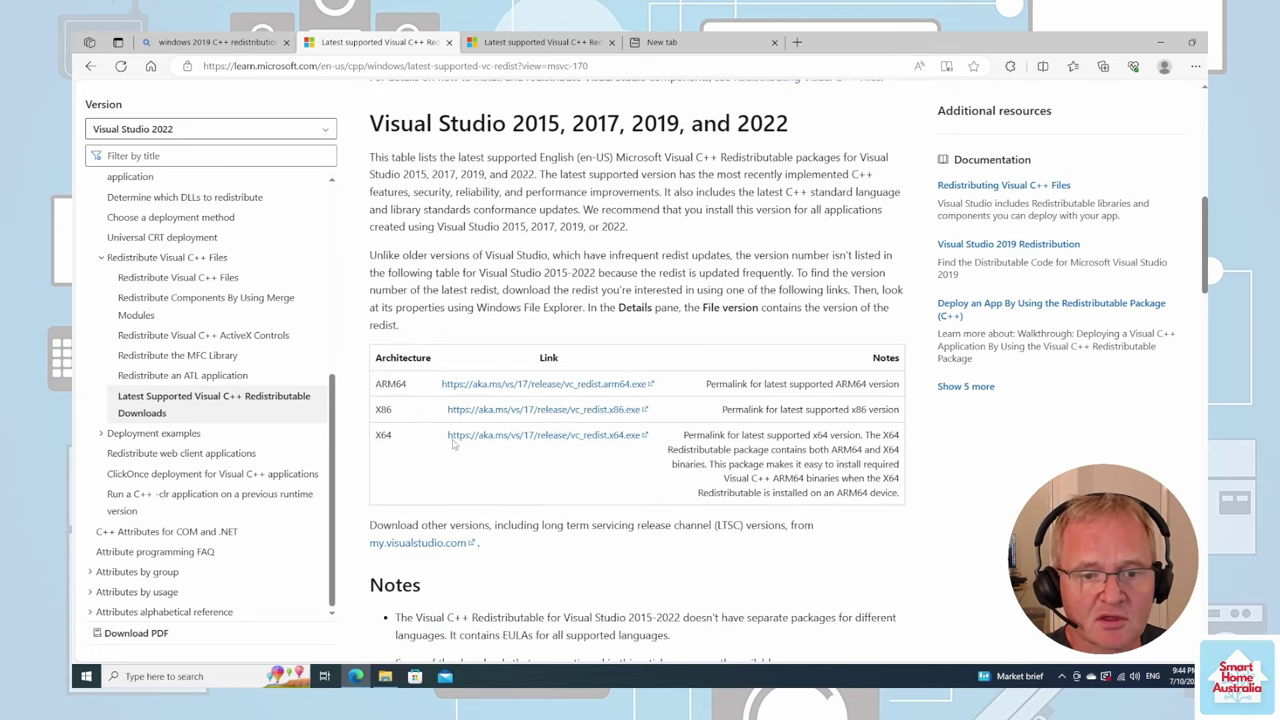
{"action": "left_click", "coordinate": [589, 437]}
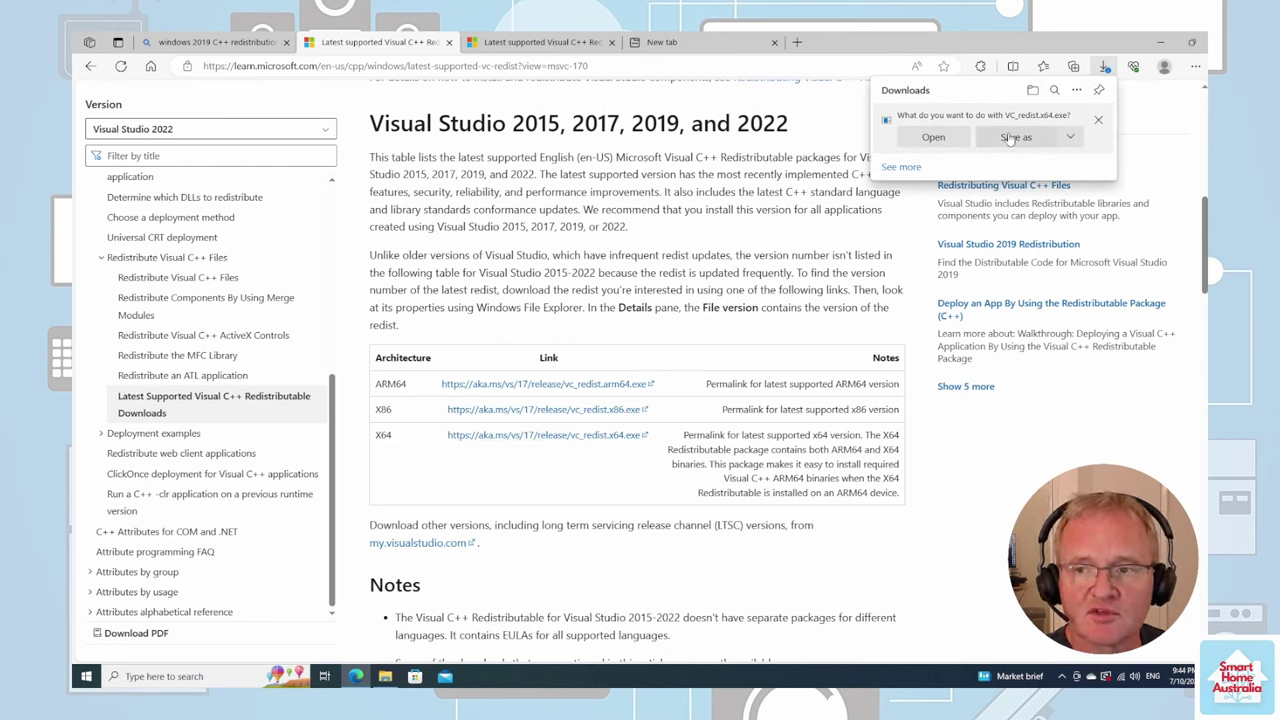
{"action": "left_click", "coordinate": [1012, 137]}
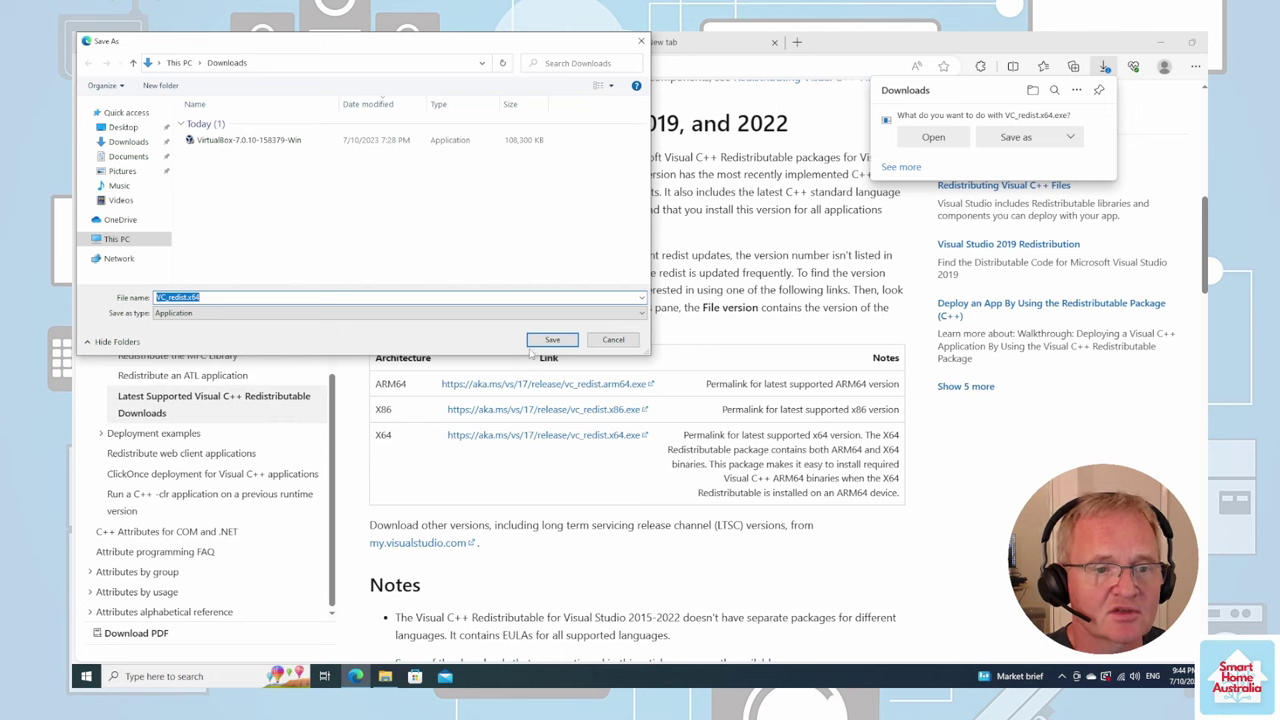
{"action": "left_click", "coordinate": [550, 341]}
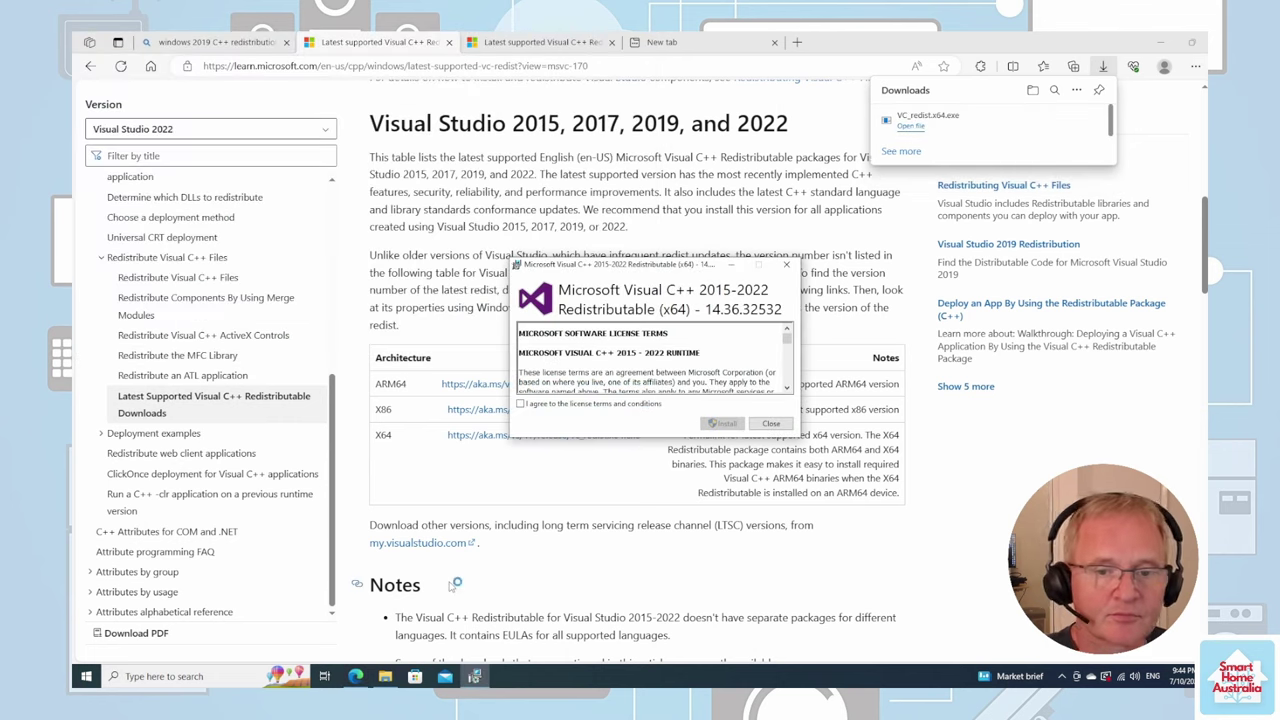
Step: Accept the license terms, install the Microsoft Visual C++ 2015-2022 Redistributable (x64) with permission to make changes, and close its setup
{"action": "left_click", "coordinate": [537, 403]}
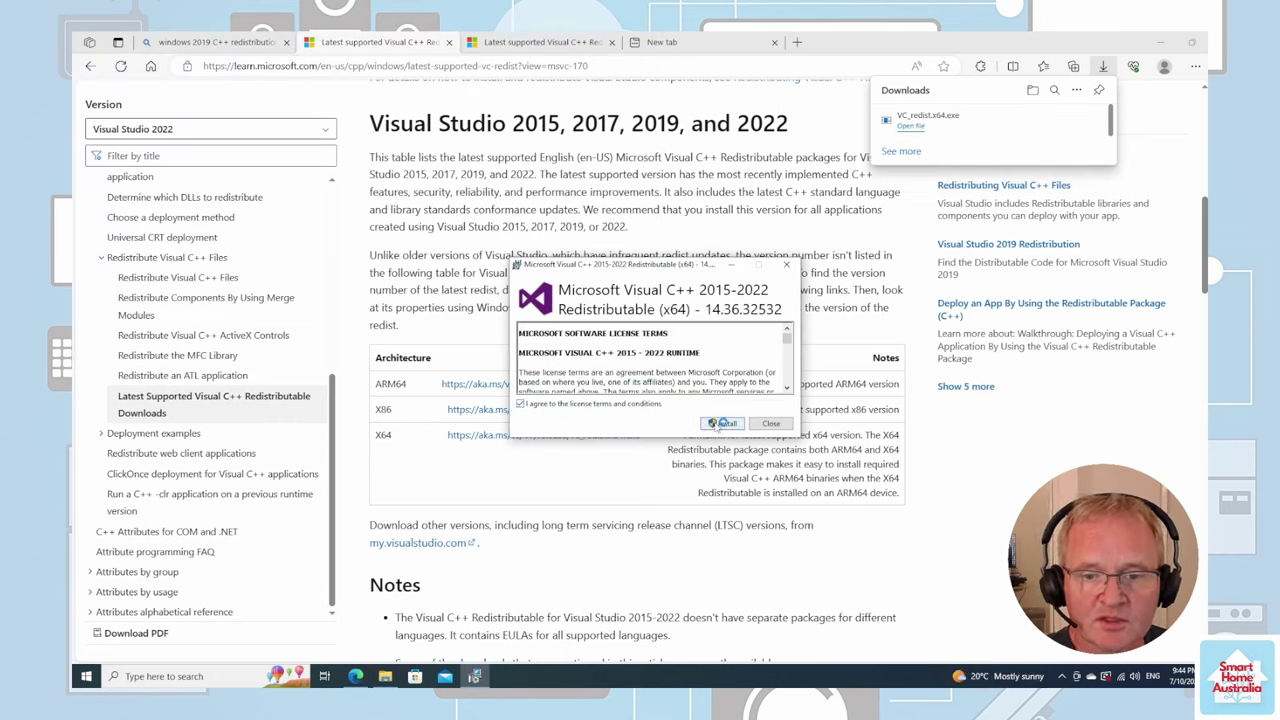
{"action": "left_click", "coordinate": [722, 423]}
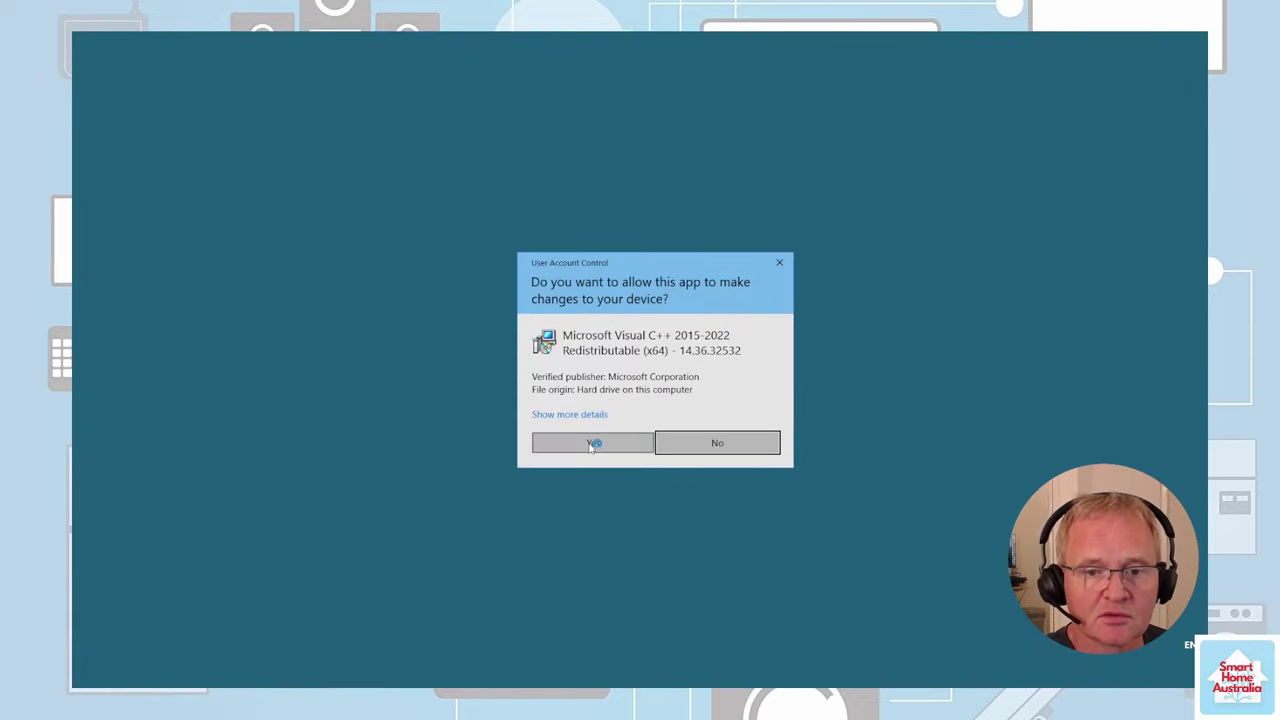
{"action": "left_click", "coordinate": [593, 443]}
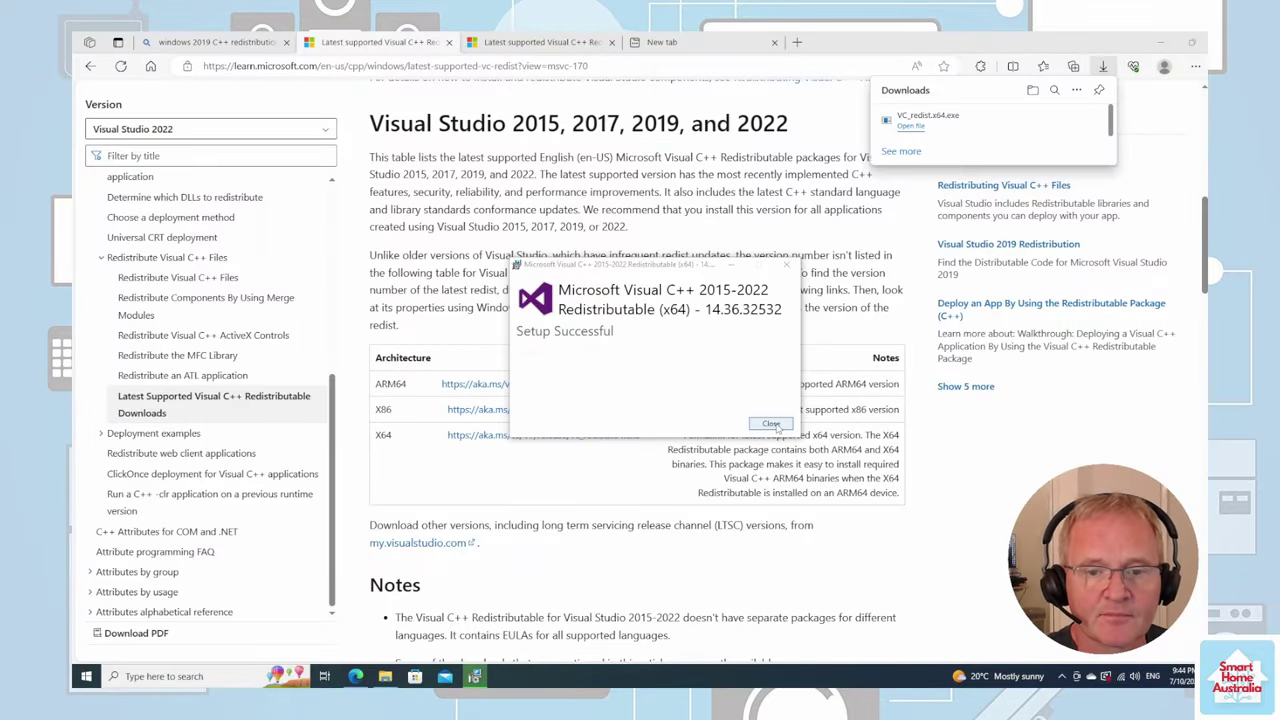
{"action": "left_click", "coordinate": [771, 424]}
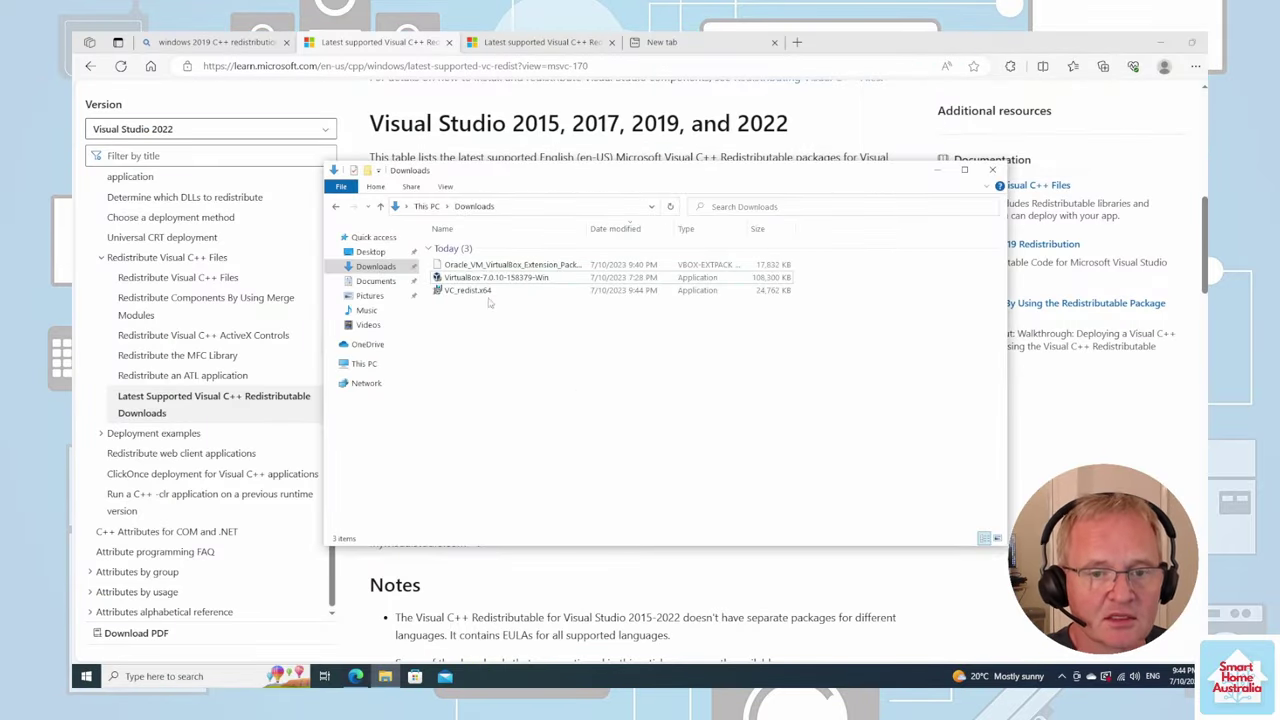
Step: Install VirtualBox from VirtualBox-7.0.10-158379-Win with the default features and location, accept the network and Python dependency prompts, and start it on finishing
{"action": "double_click", "coordinate": [515, 278]}
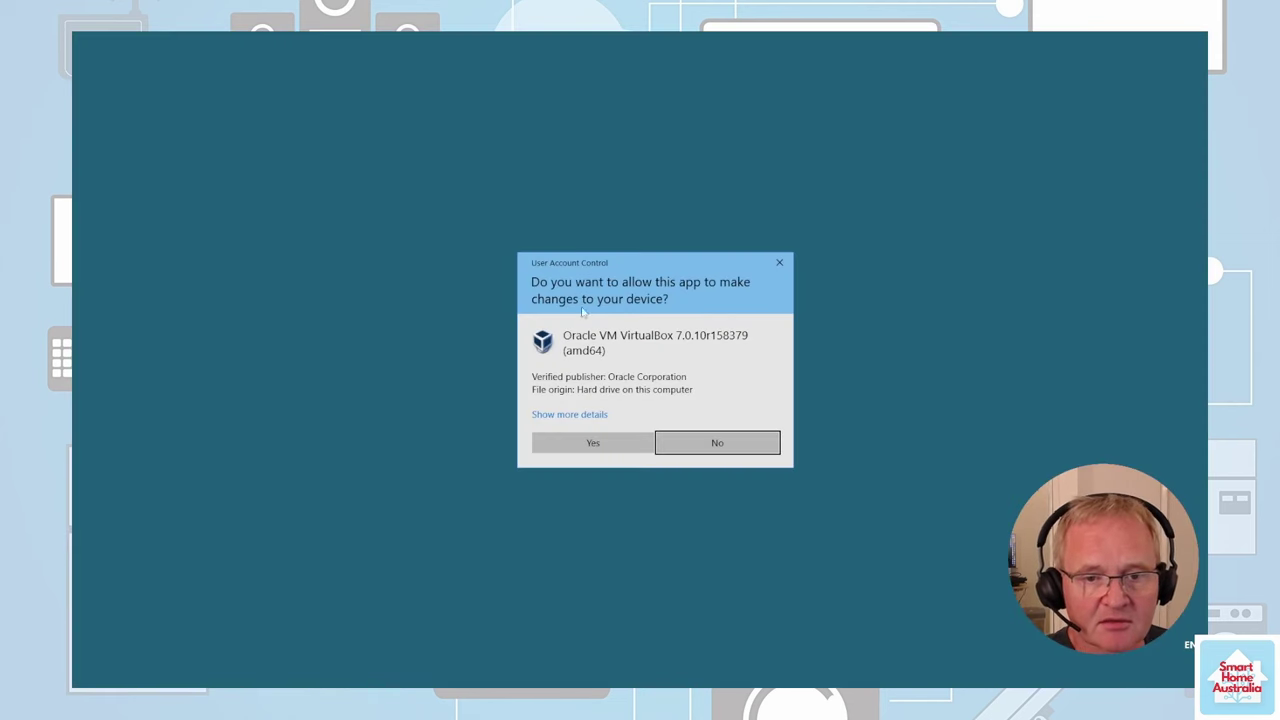
{"action": "left_click", "coordinate": [593, 445]}
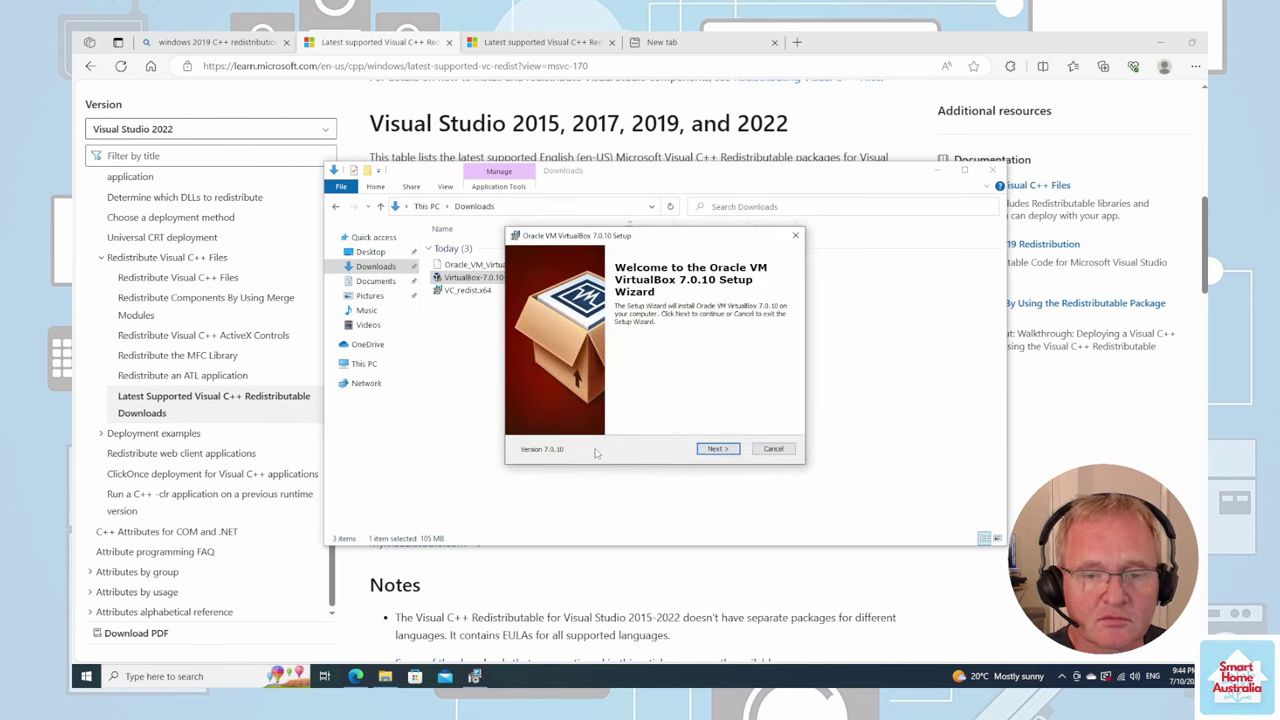
{"action": "left_click", "coordinate": [716, 449]}
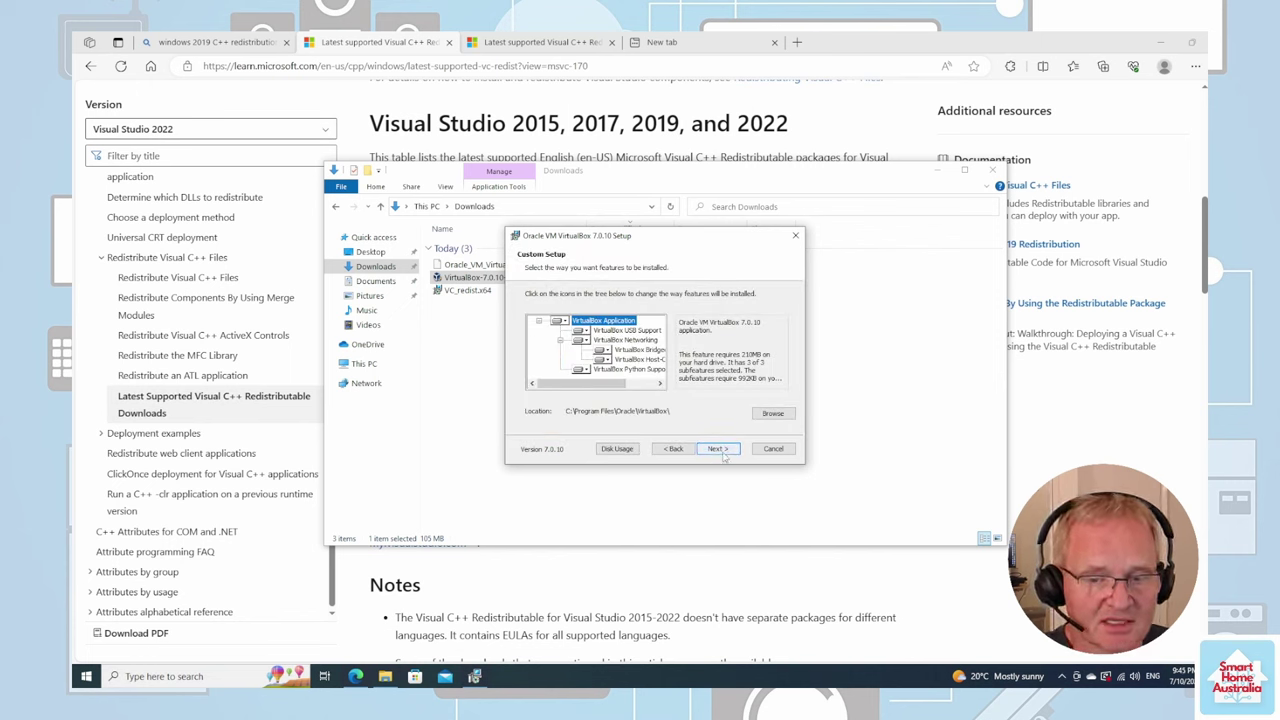
{"action": "left_click", "coordinate": [718, 449]}
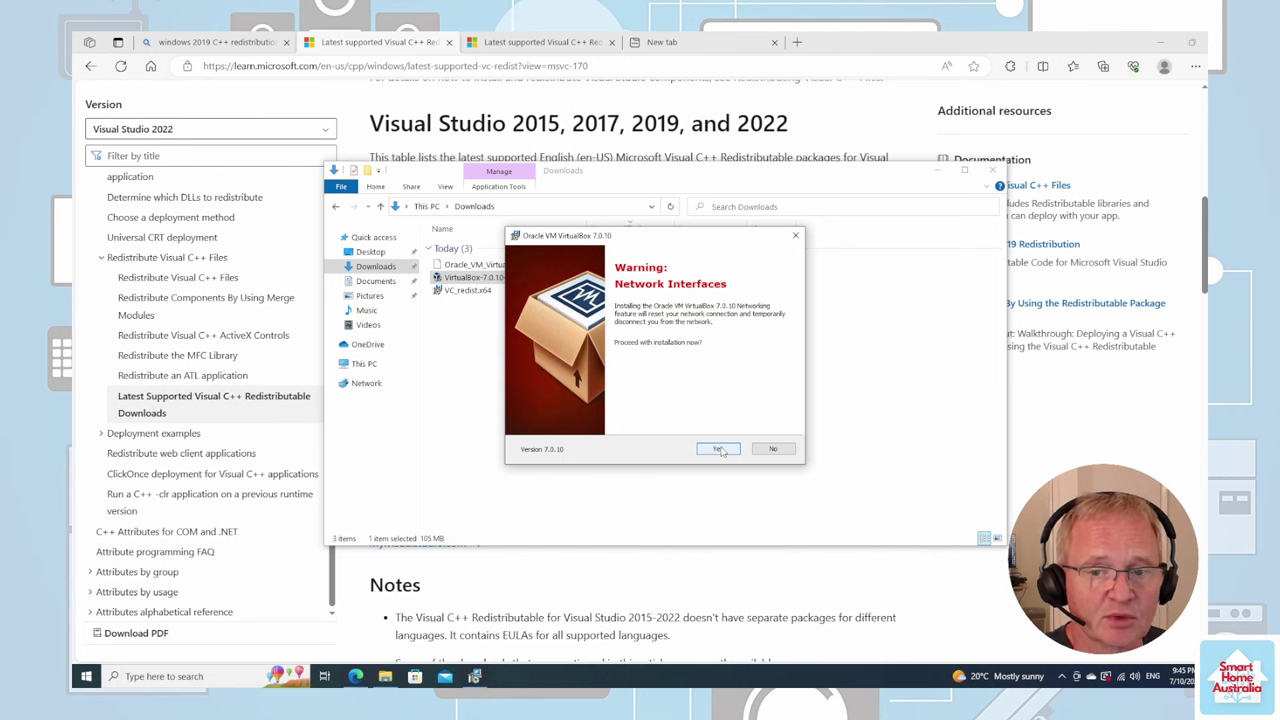
{"action": "left_click", "coordinate": [720, 451]}
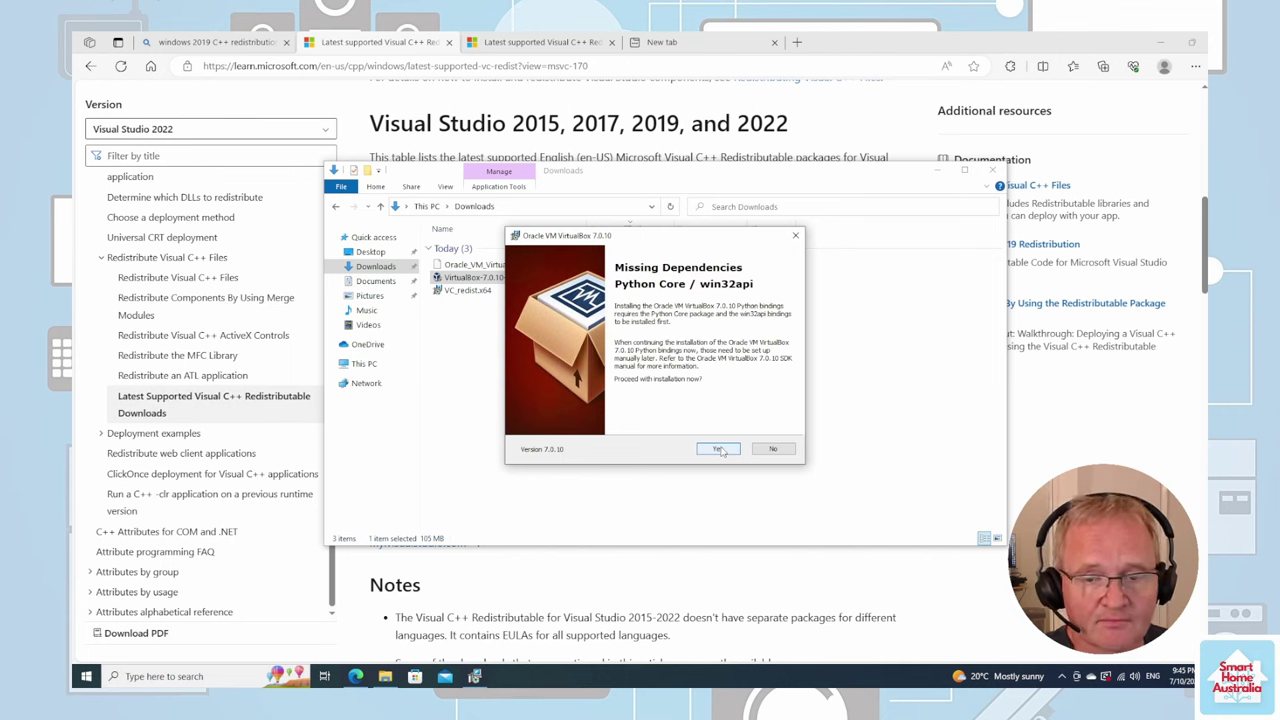
{"action": "left_click", "coordinate": [720, 450]}
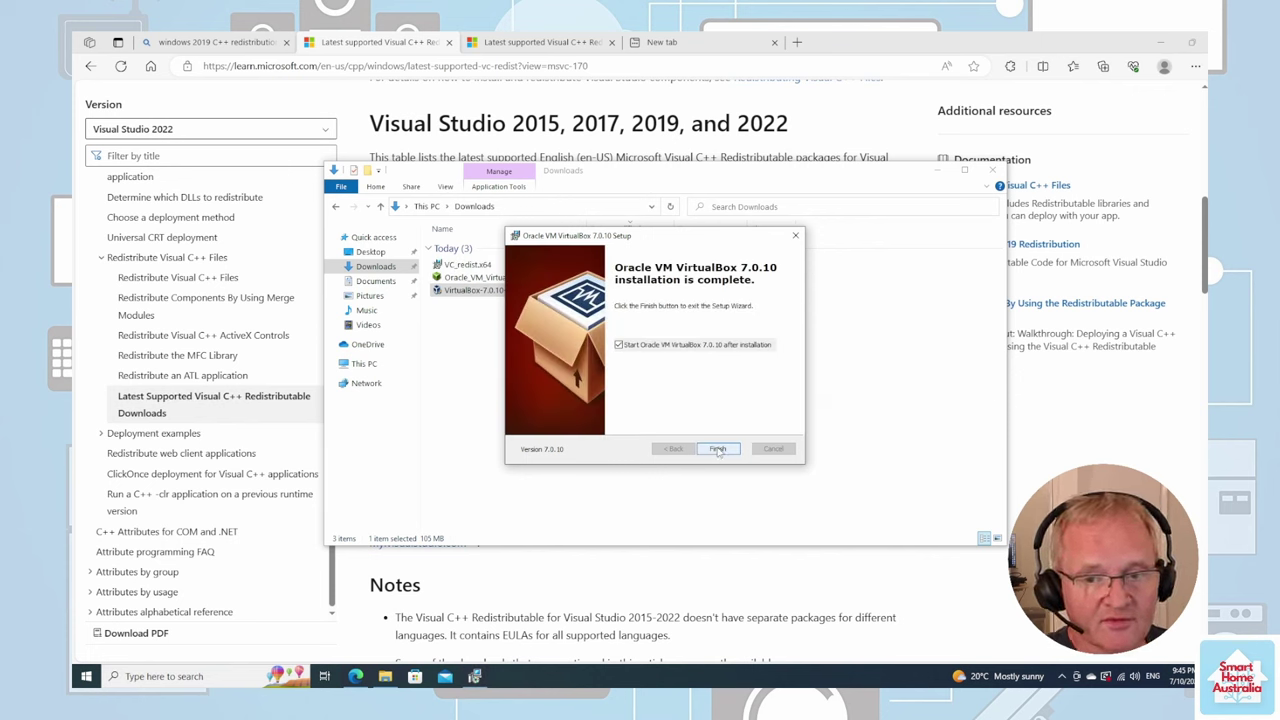
{"action": "left_click", "coordinate": [718, 450]}
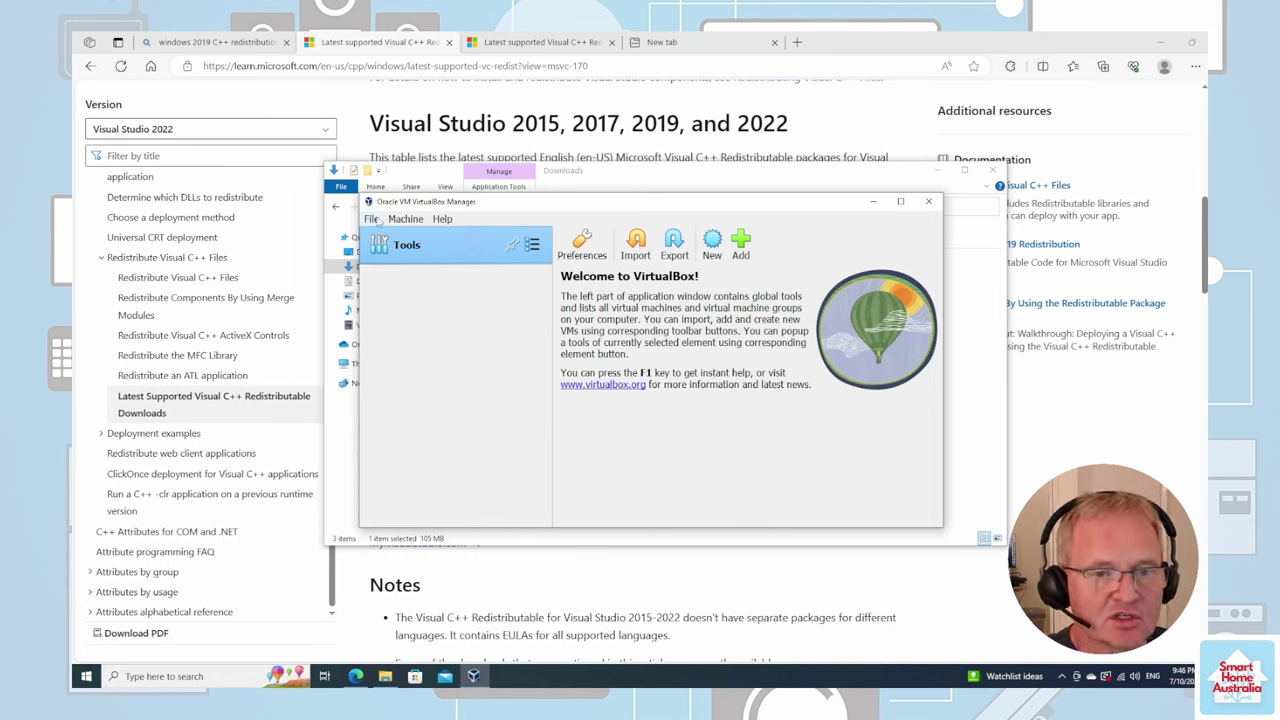
Step: Install the Oracle_VM_VirtualBox_Extension_Pack-7.0.10 file from Downloads in the Extension Pack Manager and agree to its license
{"action": "left_click", "coordinate": [373, 219]}
{"action": "mouse_move", "coordinate": [475, 291]}
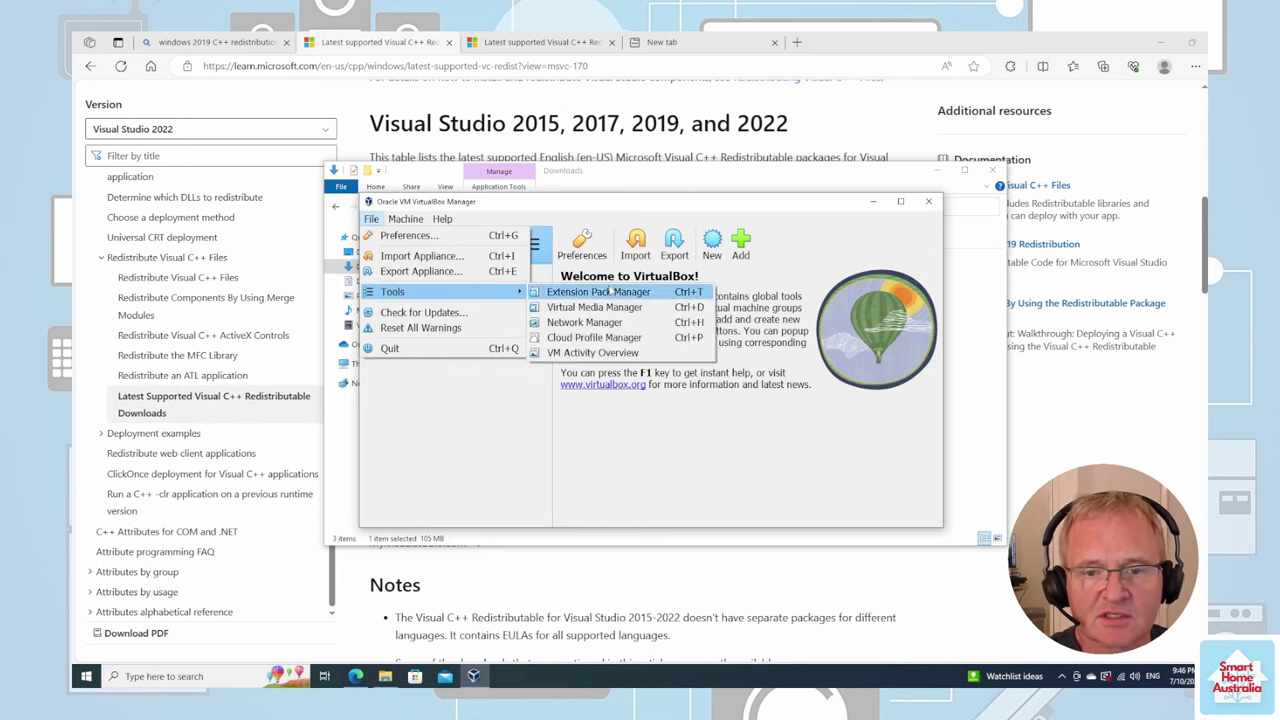
{"action": "left_click", "coordinate": [605, 290]}
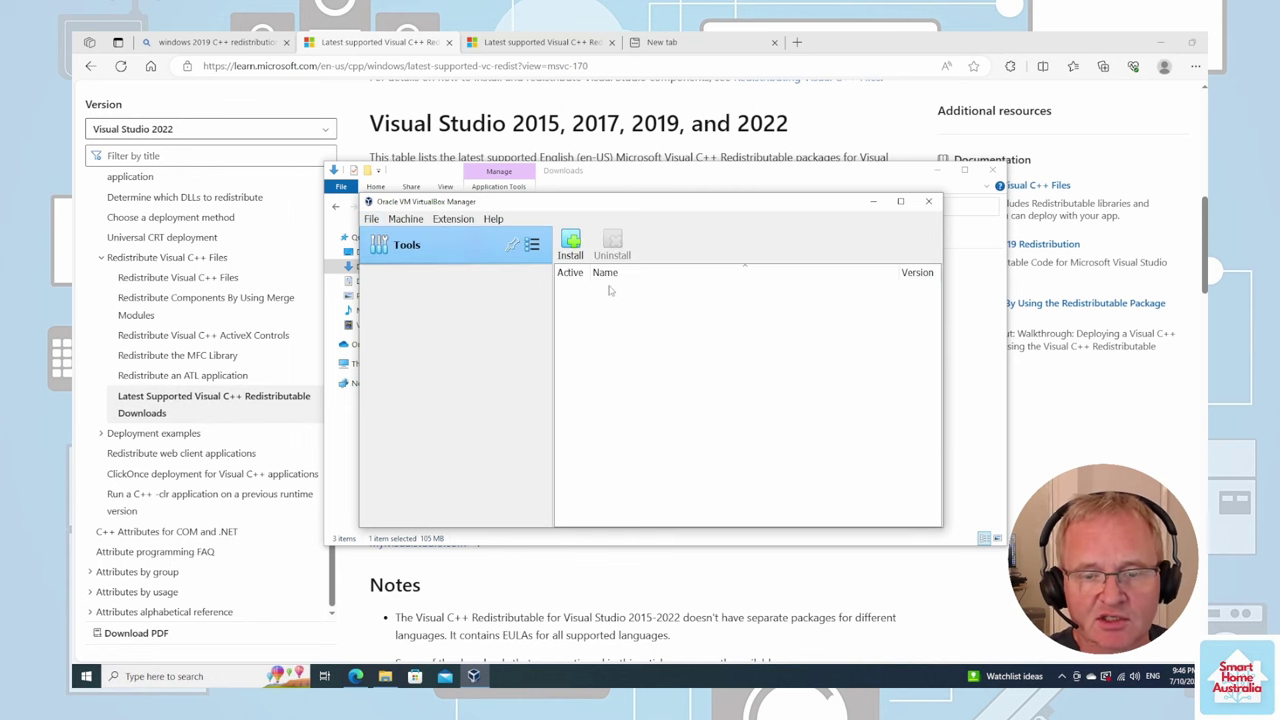
{"action": "left_click", "coordinate": [572, 244]}
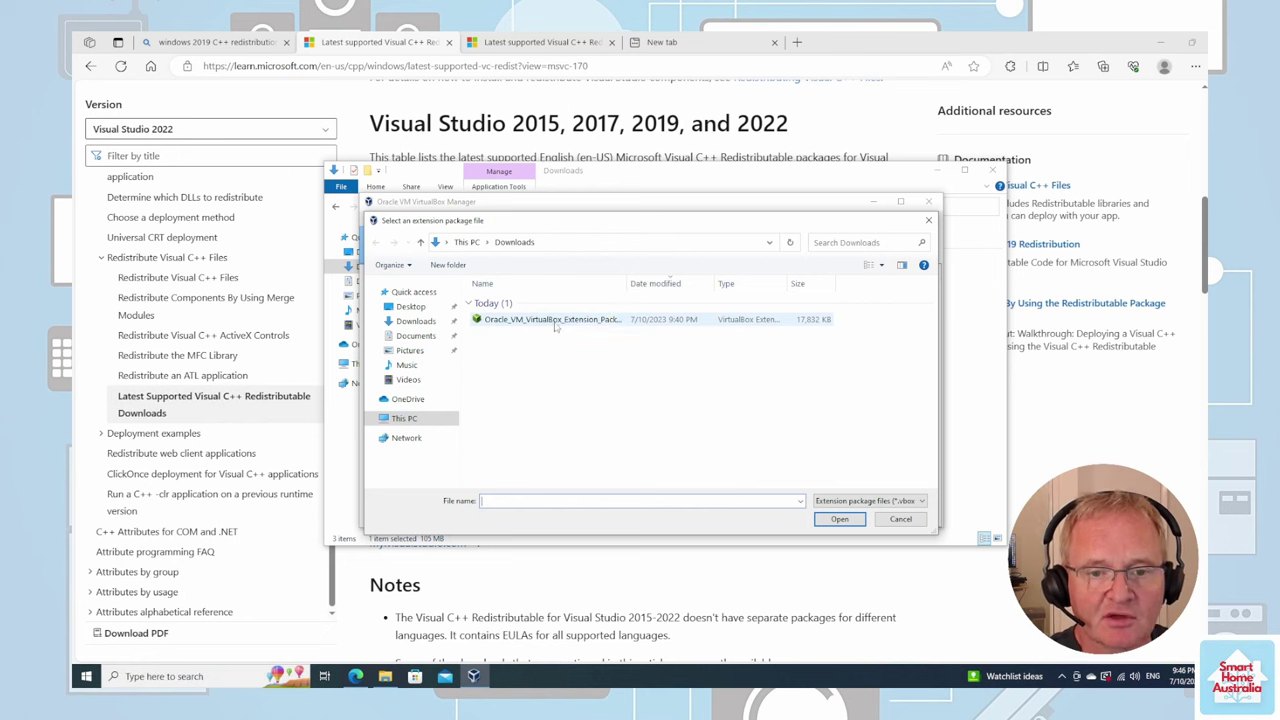
{"action": "left_click", "coordinate": [556, 320]}
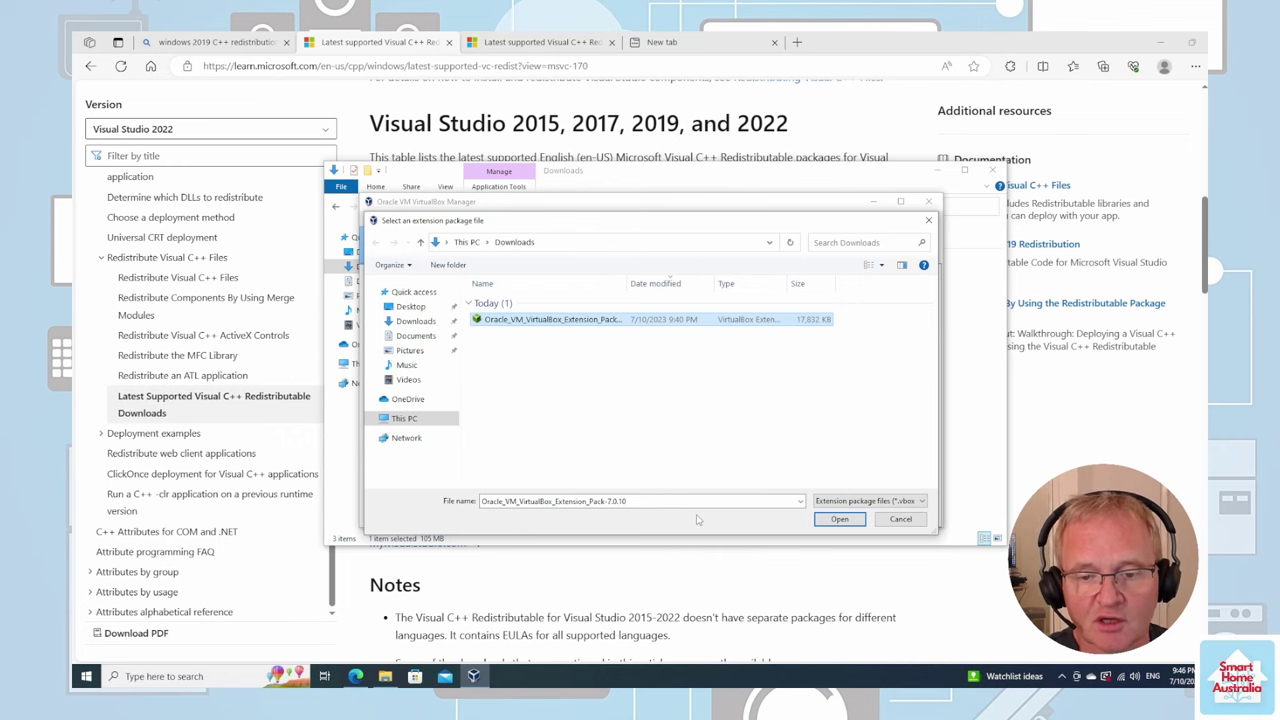
{"action": "left_click", "coordinate": [838, 520]}
{"action": "left_click", "coordinate": [621, 463]}
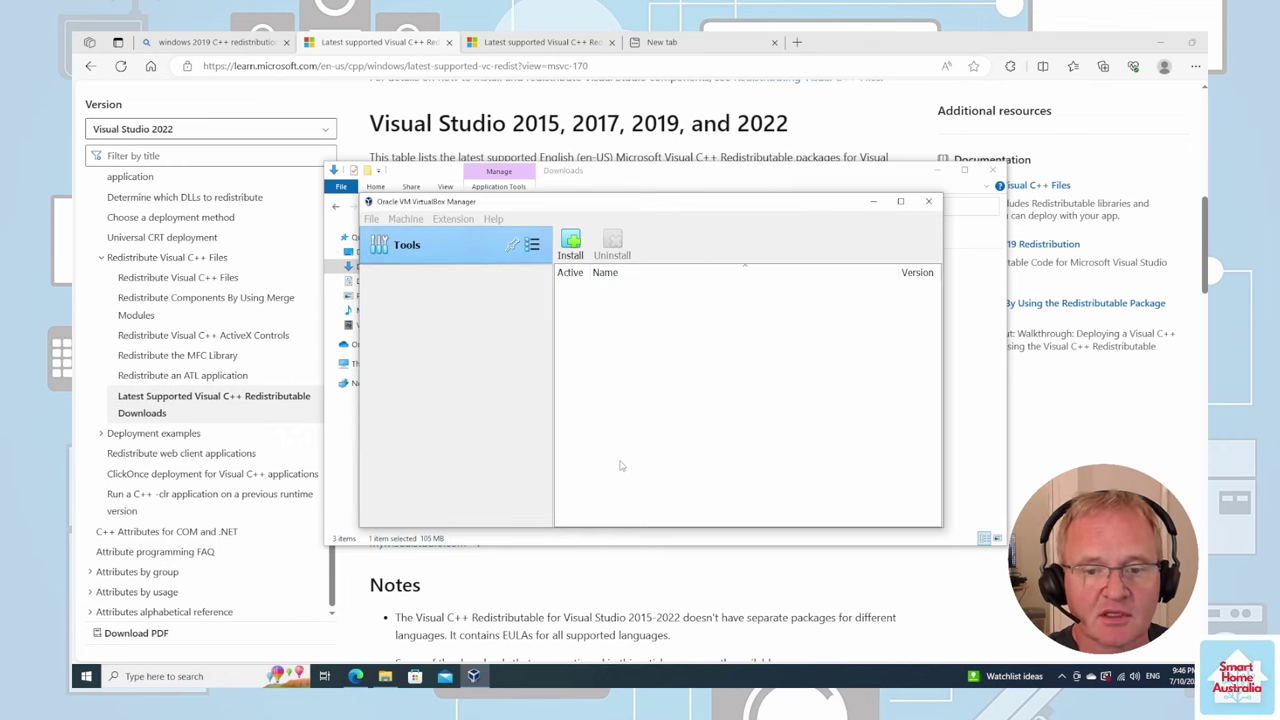
{"action": "scroll", "coordinate": [713, 413], "scroll_direction": "down", "scroll_amount": 15}
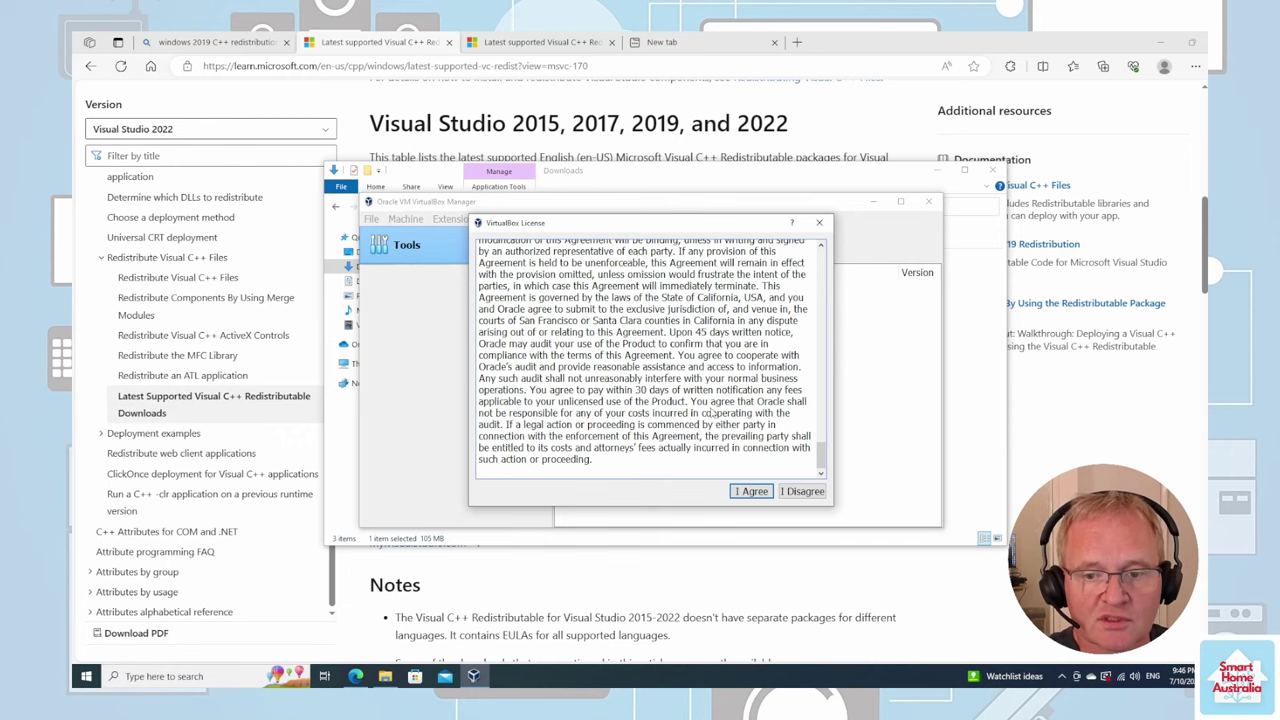
{"action": "left_click", "coordinate": [758, 493]}
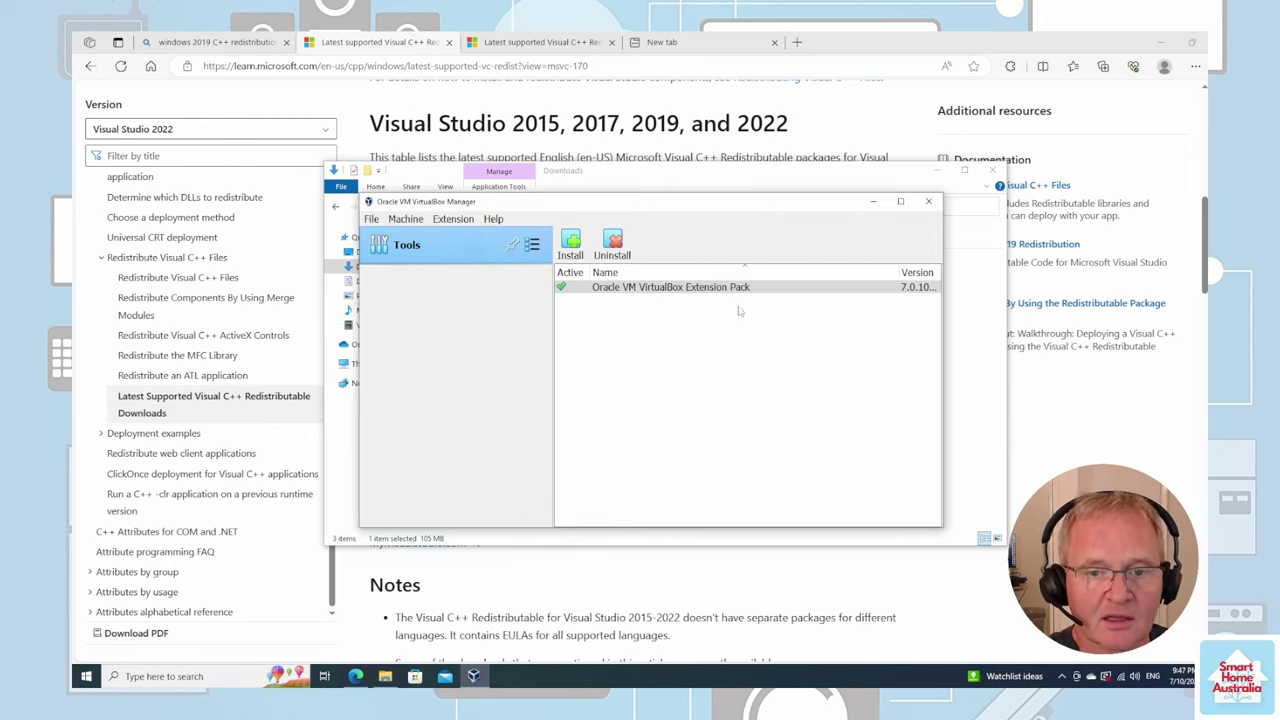
Step: Return to the Welcome page and start a new virtual machine named Home Assistant with type Linux and version Other Linux (64-bit)
{"action": "left_click", "coordinate": [533, 248]}
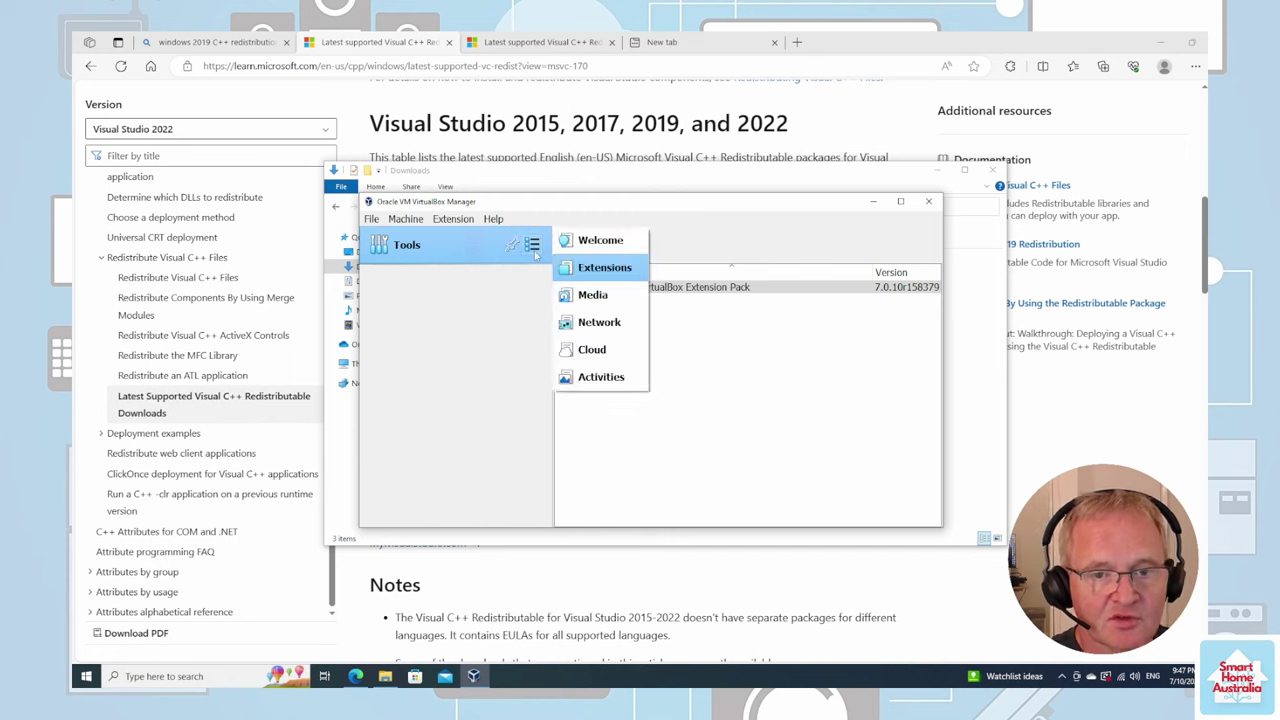
{"action": "left_click", "coordinate": [604, 240]}
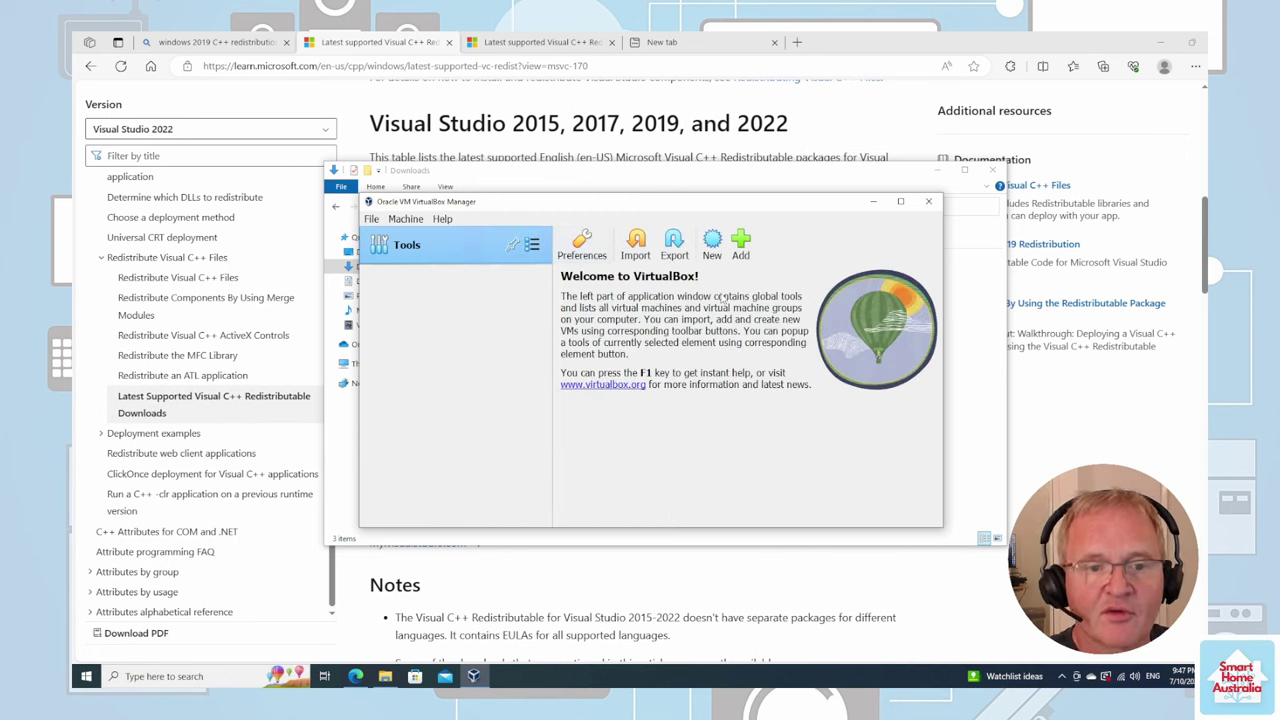
{"action": "left_click", "coordinate": [712, 243]}
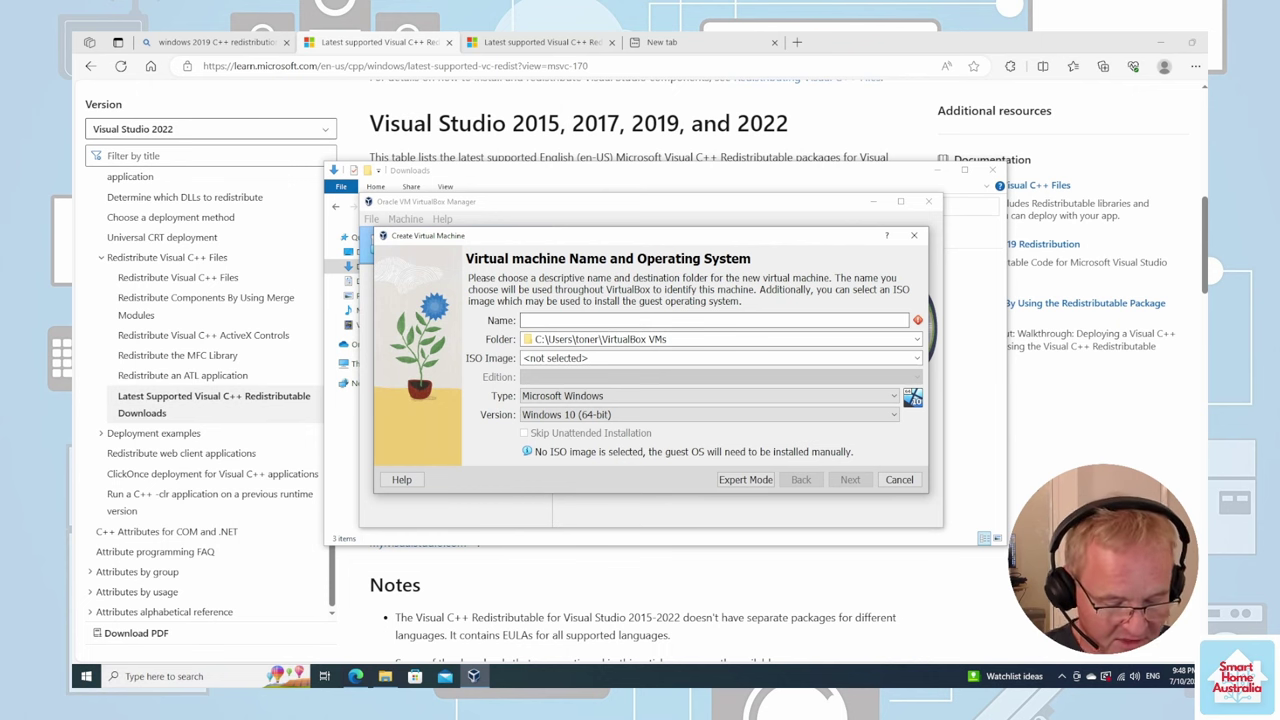
{"action": "type", "text": "Home Assistant"}
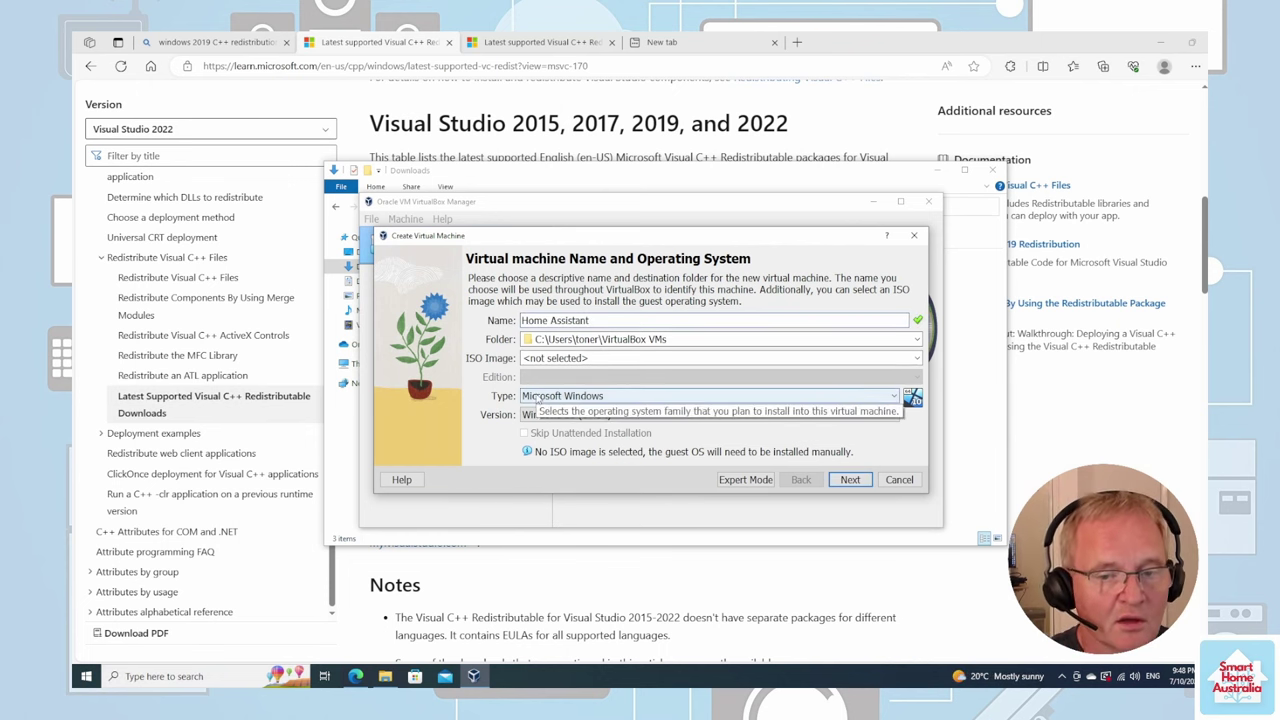
{"action": "left_click", "coordinate": [538, 399]}
{"action": "left_click", "coordinate": [566, 418]}
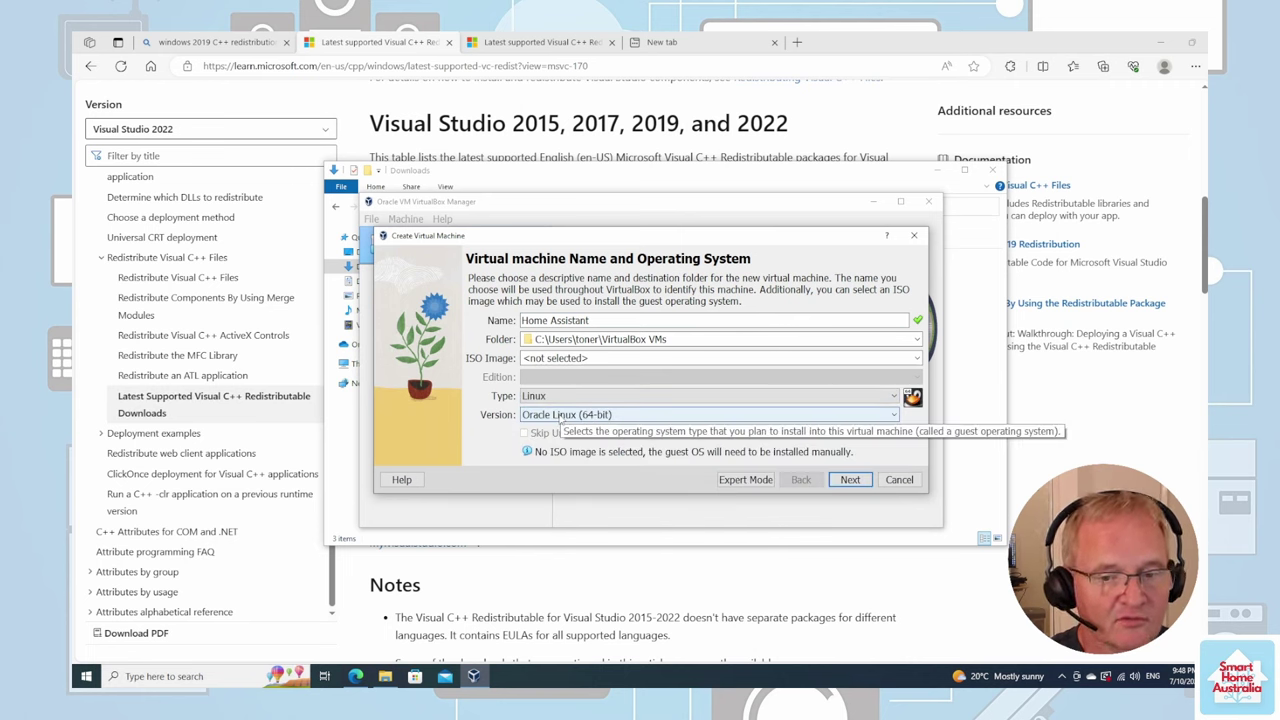
{"action": "left_click", "coordinate": [560, 418]}
{"action": "left_click", "coordinate": [598, 535]}
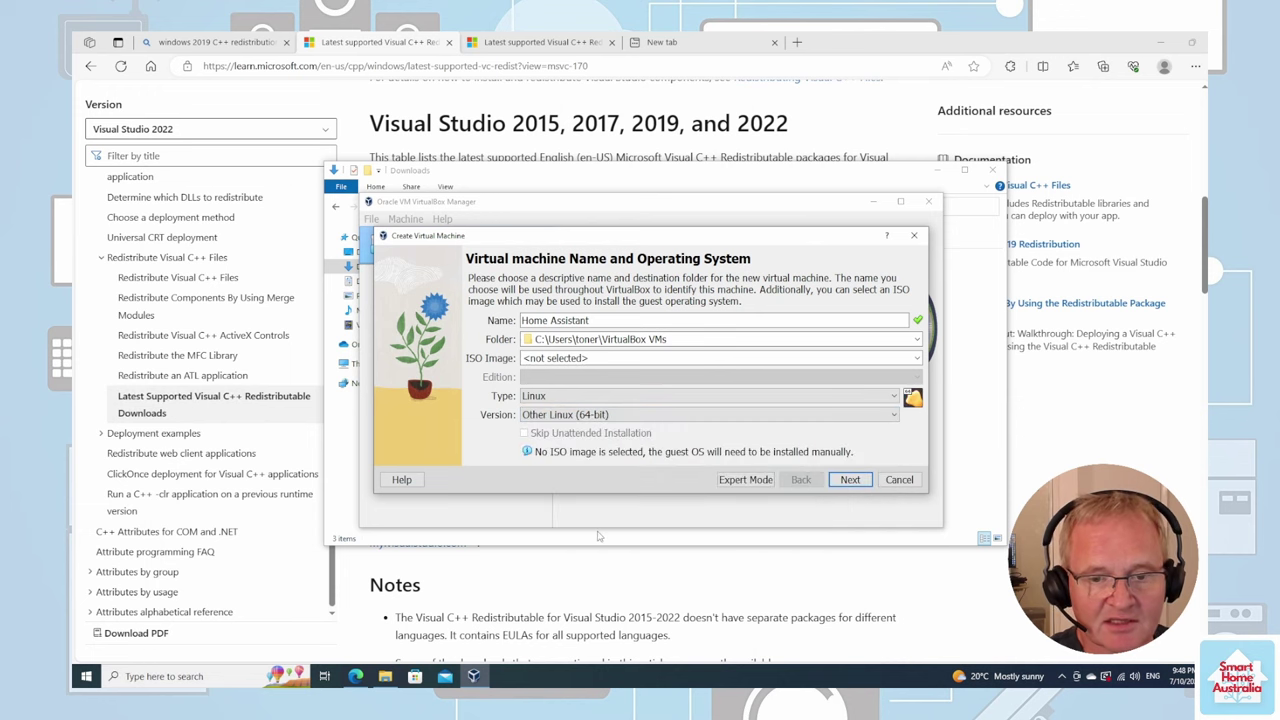
{"action": "left_click", "coordinate": [849, 481]}
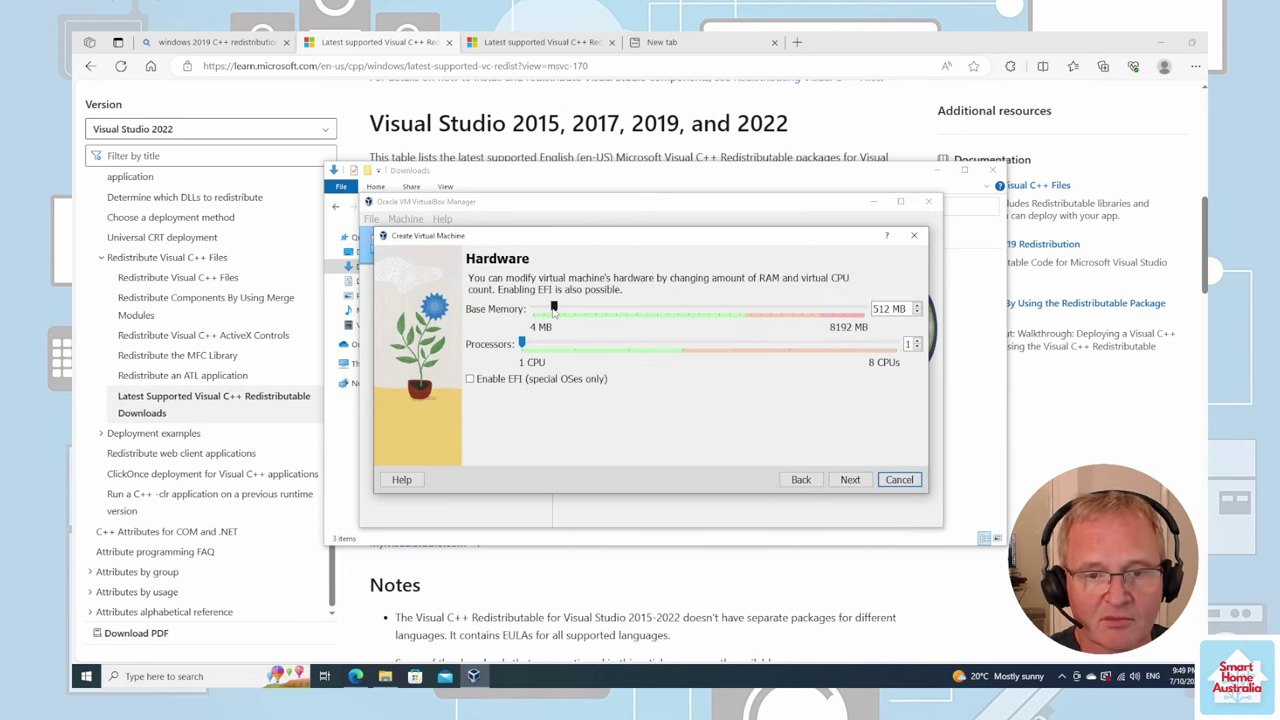
Step: Give the new virtual machine 2048 MB of base memory and 2 processors
{"action": "left_click_drag", "start_coordinate": [554, 308], "coordinate": [619, 309]}
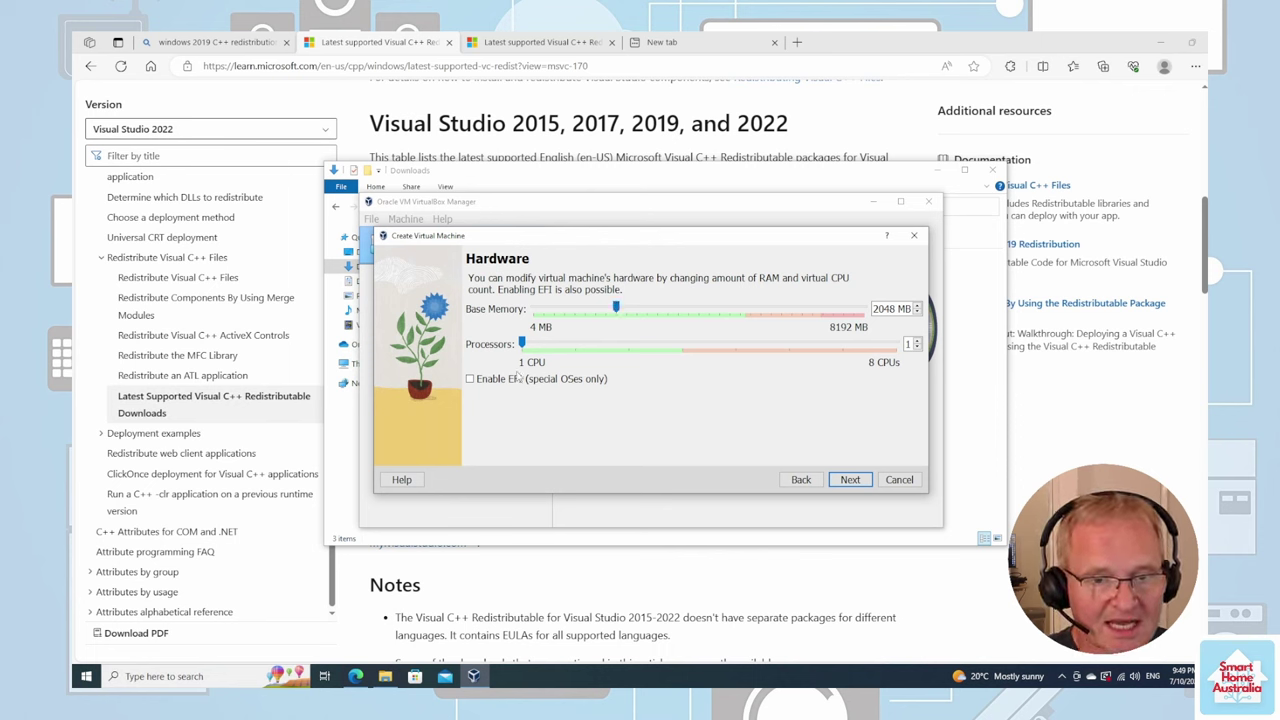
{"action": "left_click_drag", "start_coordinate": [521, 344], "coordinate": [575, 344]}
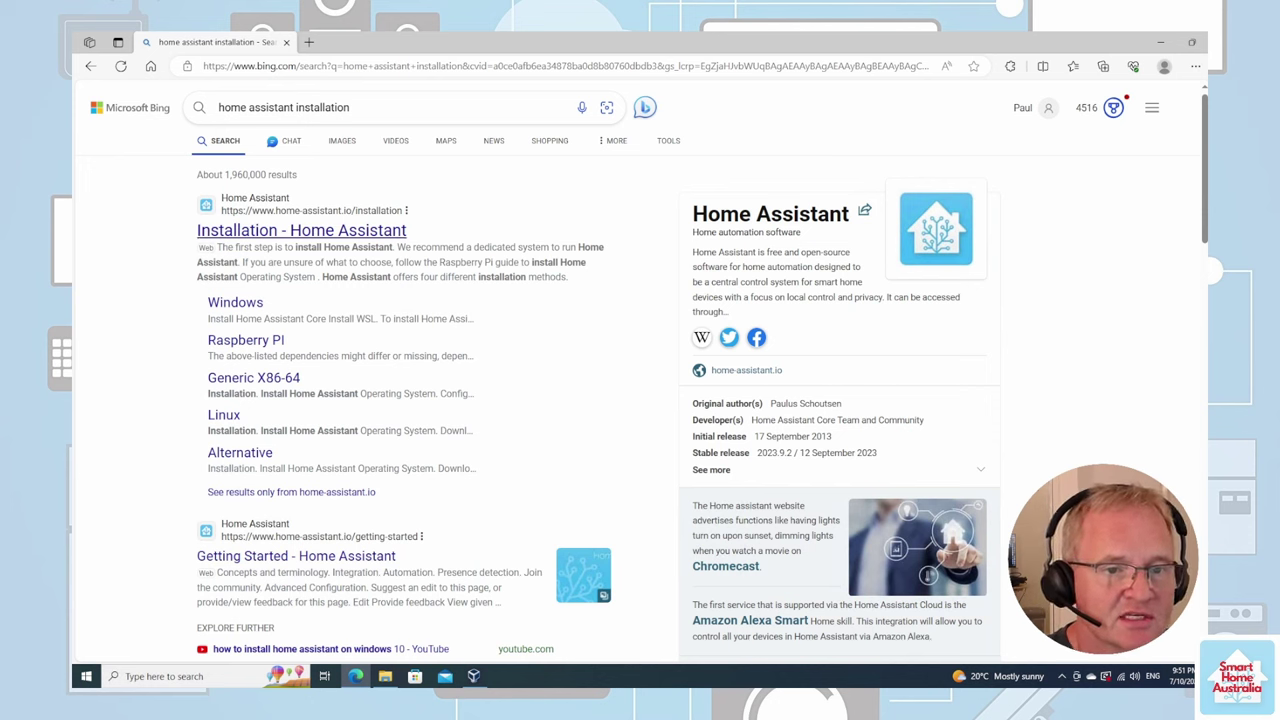
Step: In Microsoft Edge, open Home Assistant's Windows installation page and save the VirtualBox image haos_ova-10.5.vdi as a zip to Downloads
{"action": "left_click", "coordinate": [296, 236]}
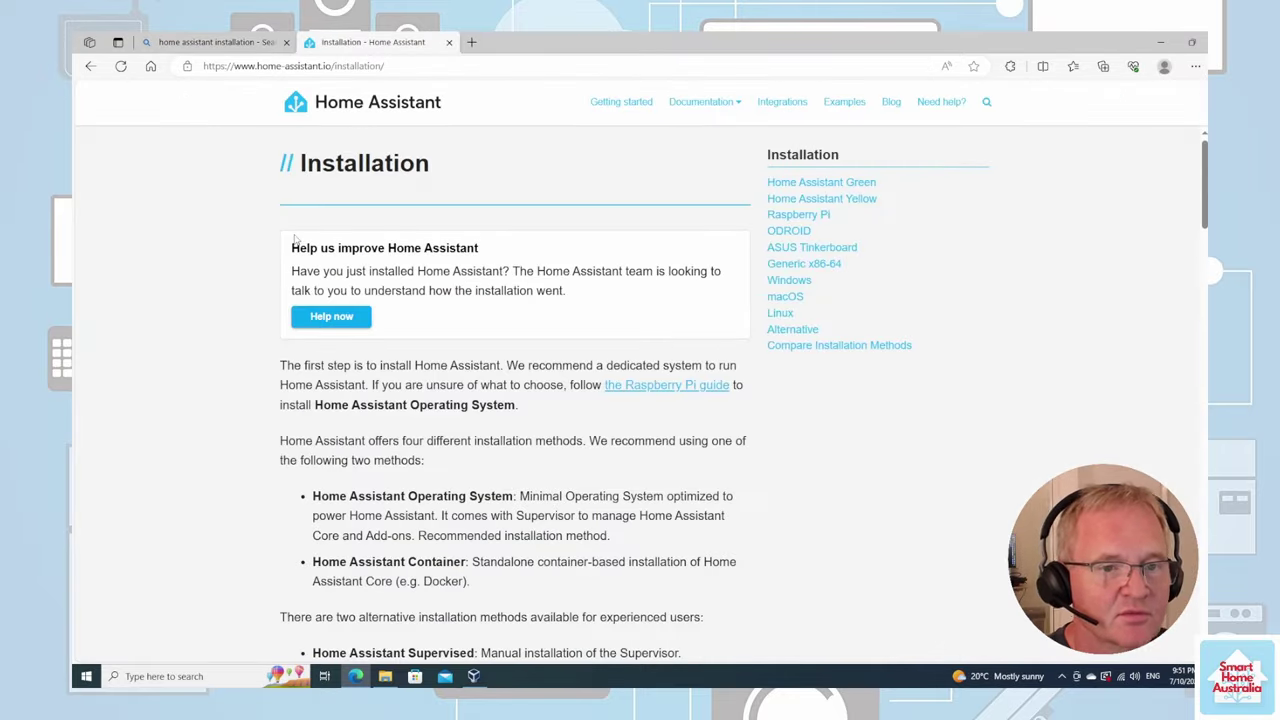
{"action": "scroll", "coordinate": [446, 420], "scroll_direction": "down", "scroll_amount": 5}
{"action": "scroll", "coordinate": [443, 420], "scroll_direction": "down", "scroll_amount": 9}
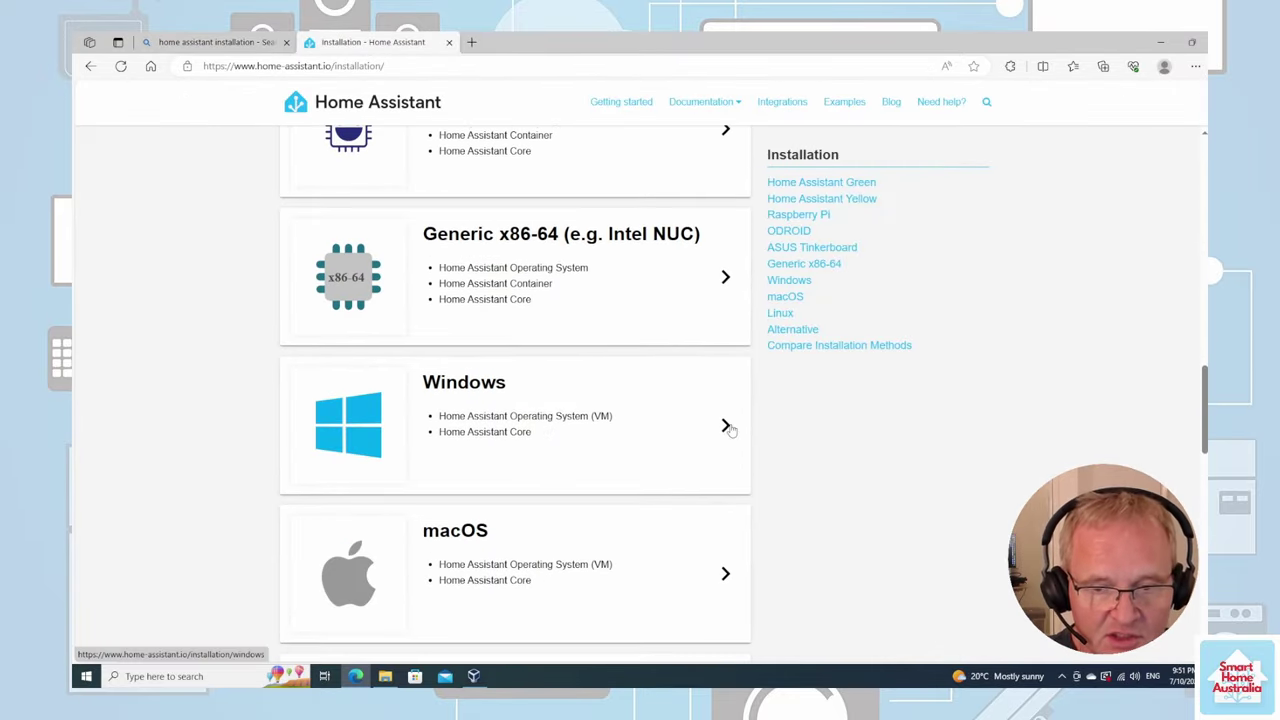
{"action": "left_click", "coordinate": [726, 426]}
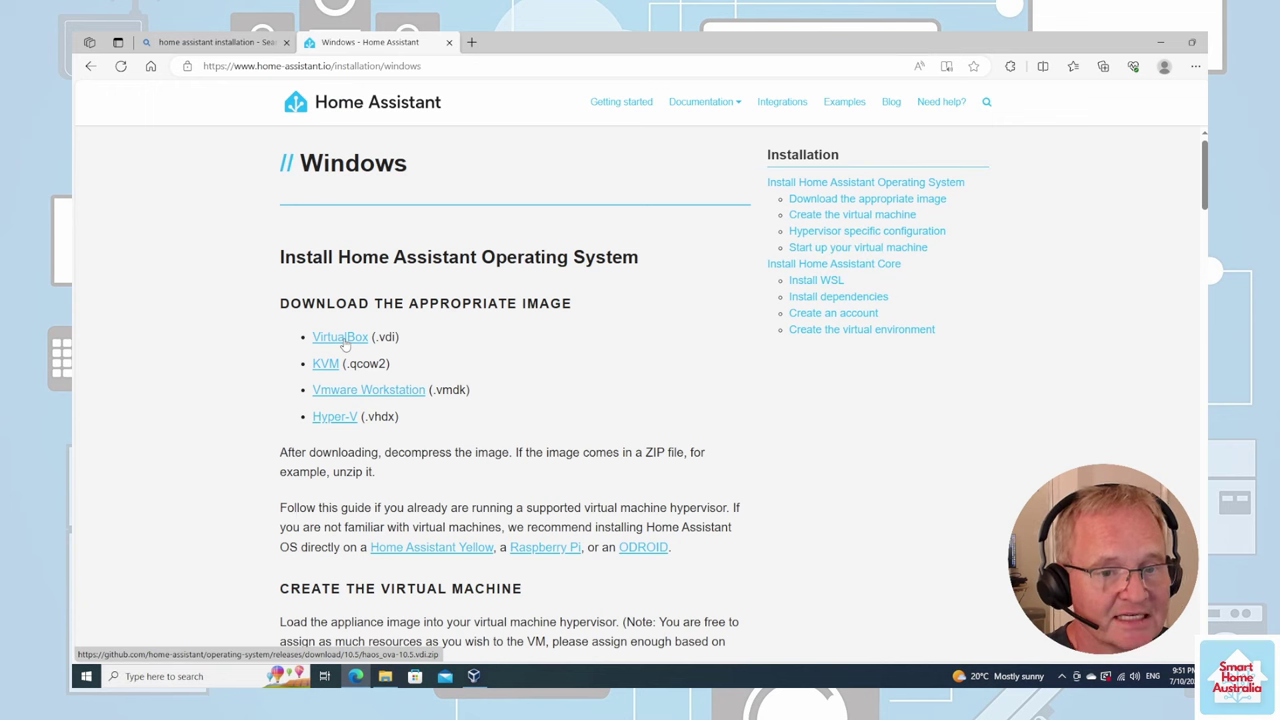
{"action": "left_click", "coordinate": [343, 340]}
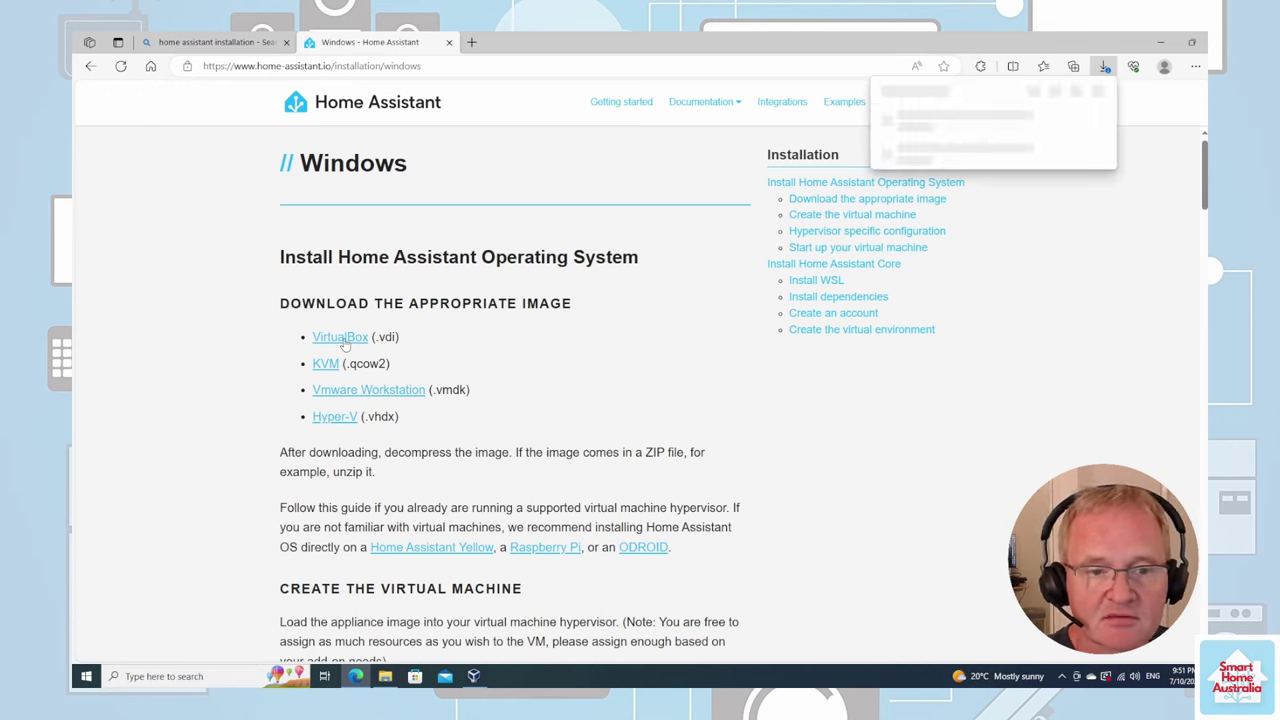
{"action": "left_click", "coordinate": [1015, 138]}
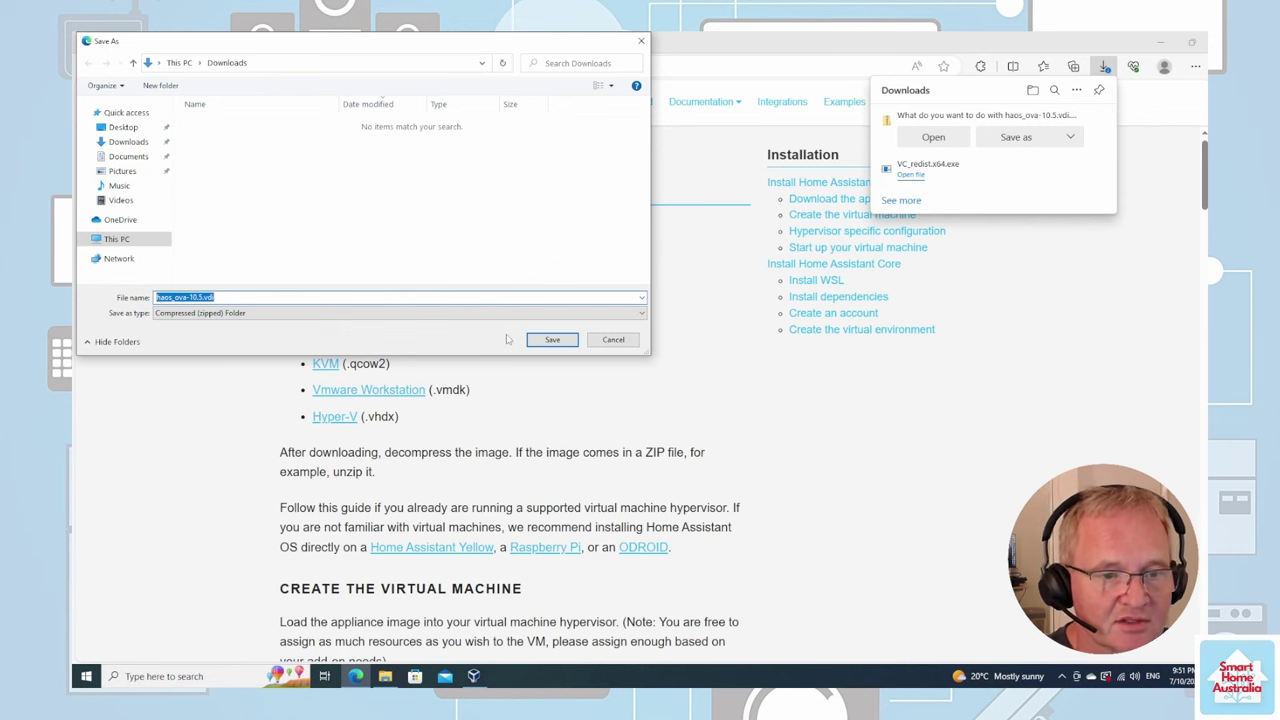
{"action": "left_click", "coordinate": [538, 340]}
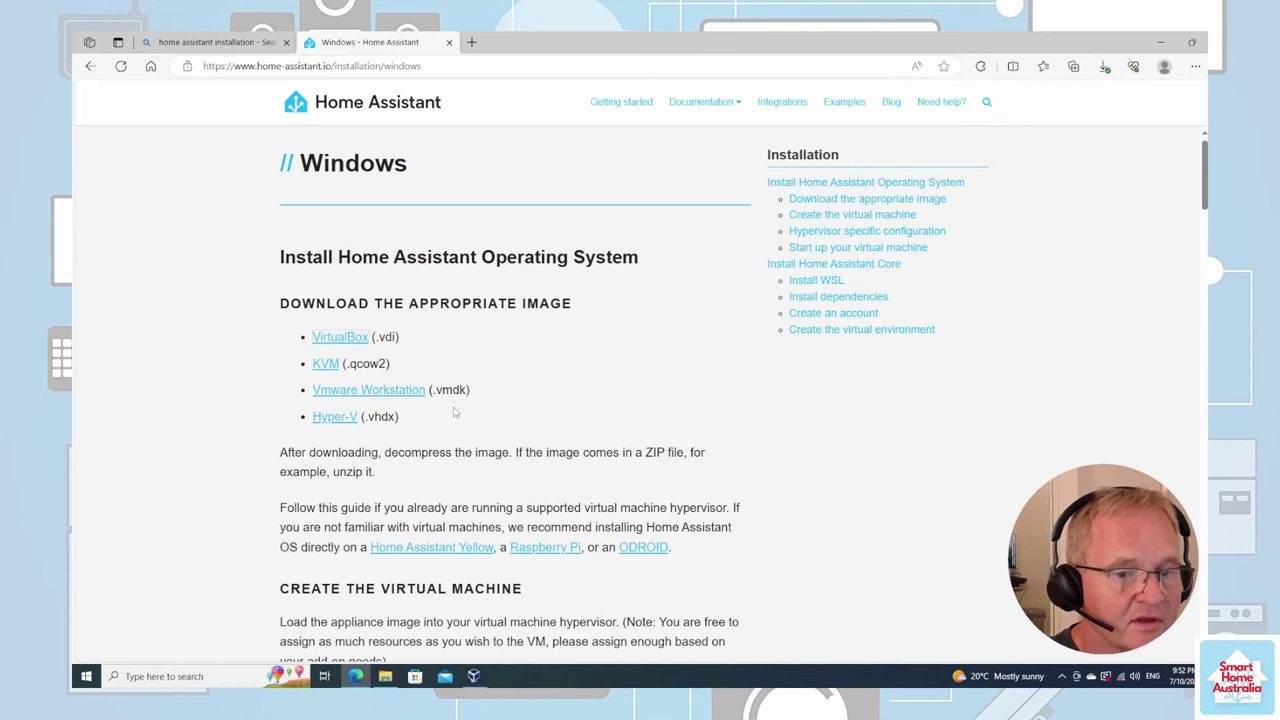
Step: Switch to File Explorer and extract the haos_ova-10.5.vdi zip into the suggested folder in Downloads
{"action": "left_click", "coordinate": [385, 676]}
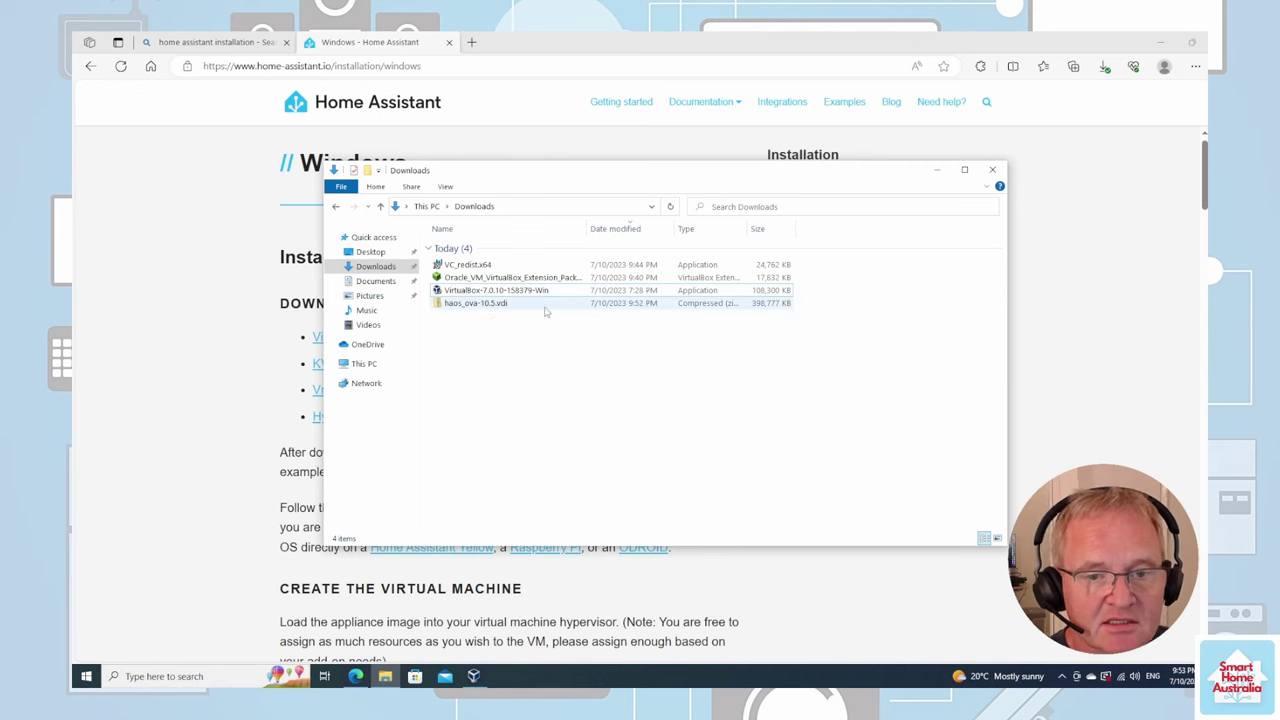
{"action": "right_click", "coordinate": [503, 307]}
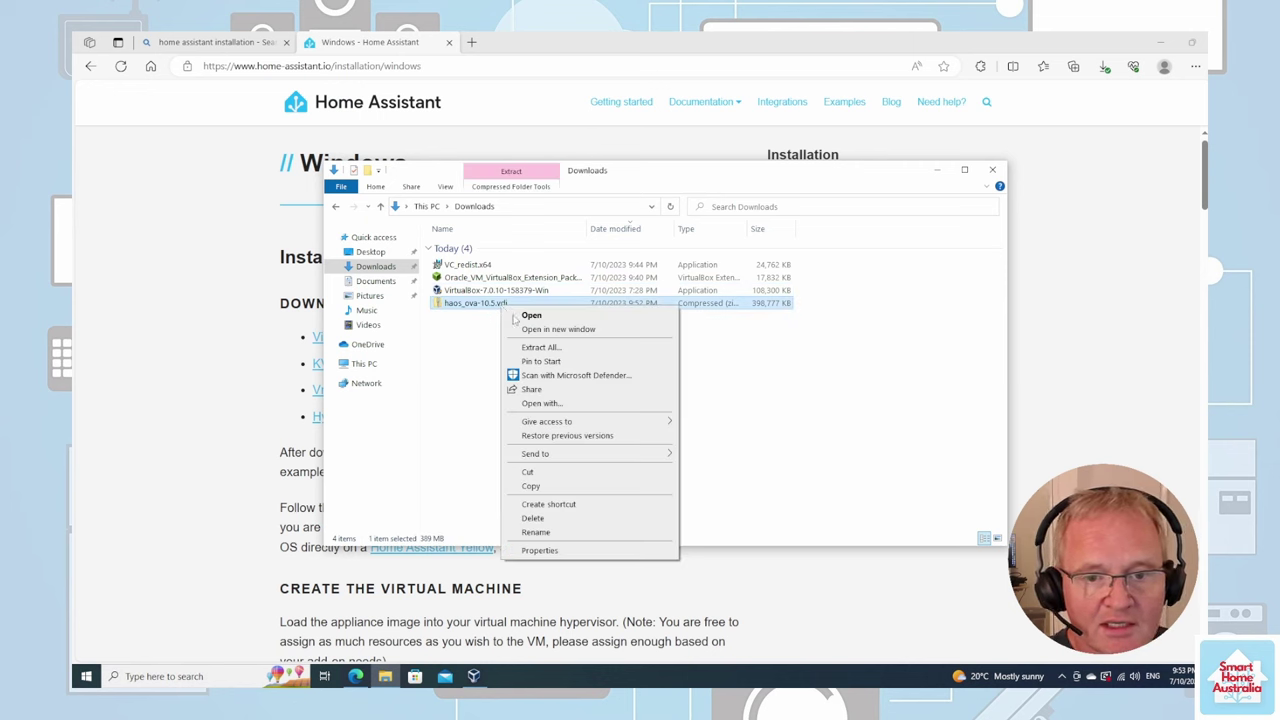
{"action": "left_click", "coordinate": [562, 349]}
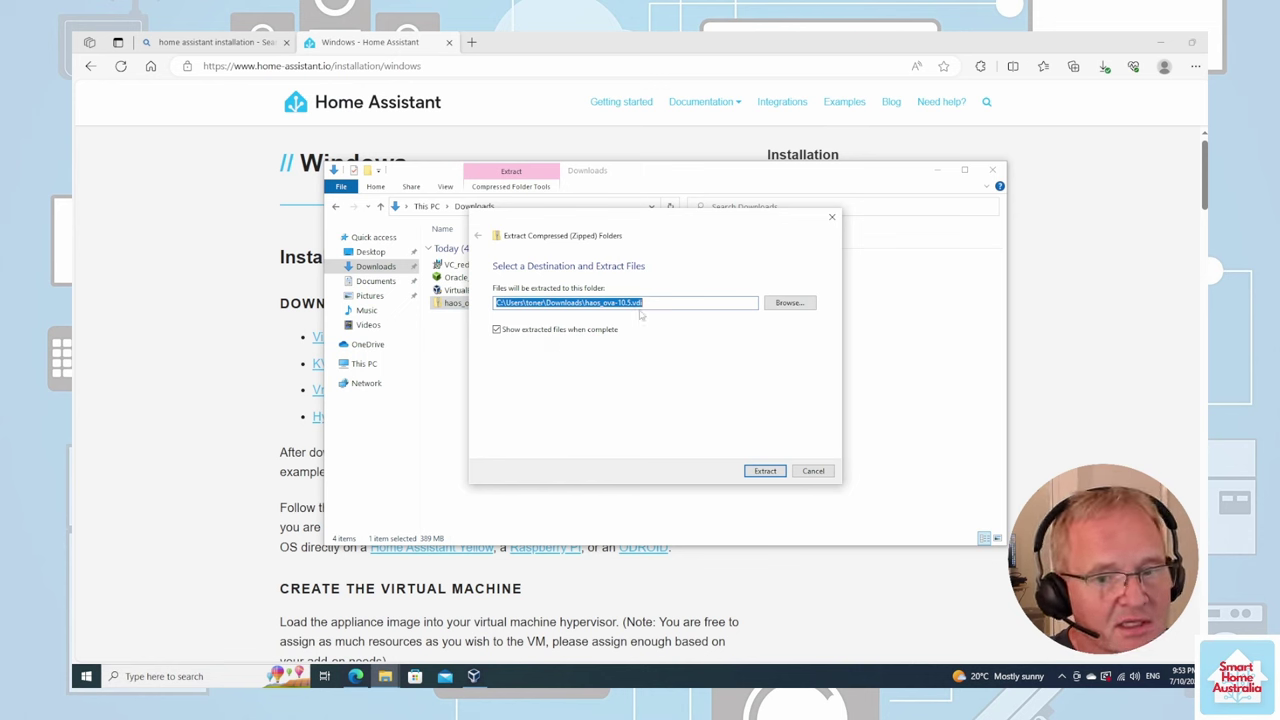
{"action": "left_click", "coordinate": [764, 471]}
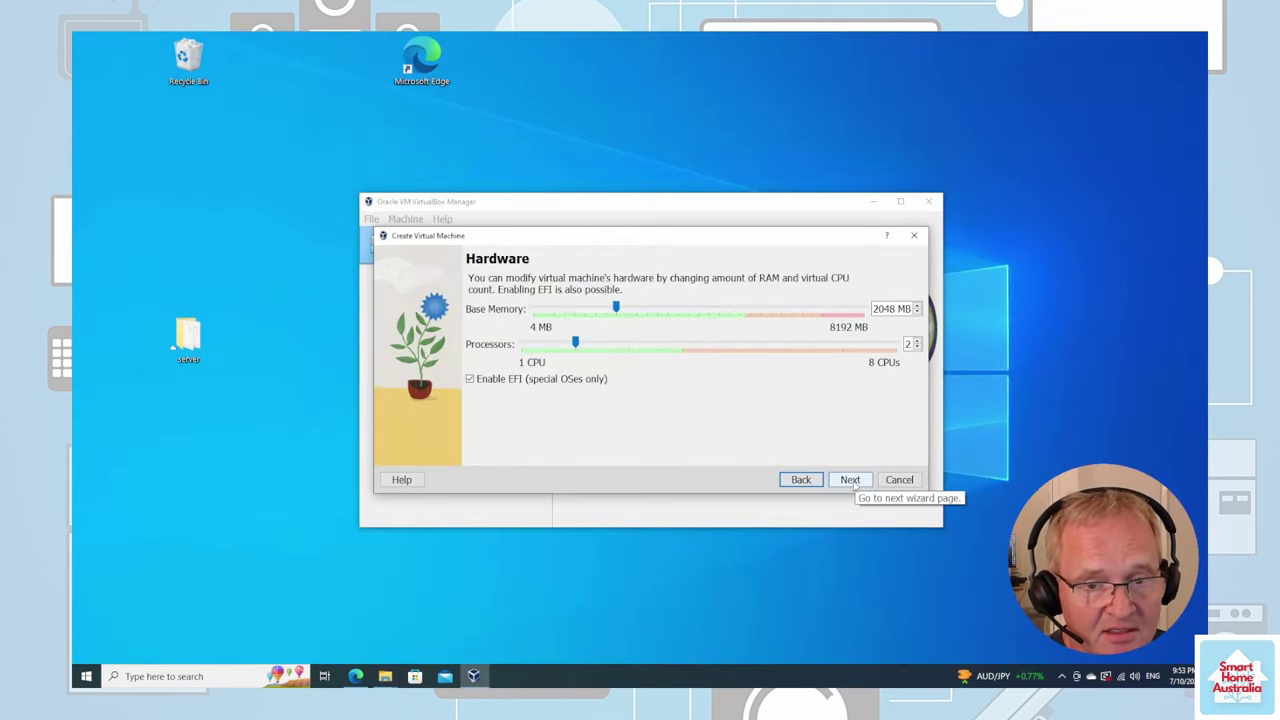
Step: Accept the virtual machine's hardware settings and choose to use an existing virtual hard disk file
{"action": "left_click", "coordinate": [851, 481]}
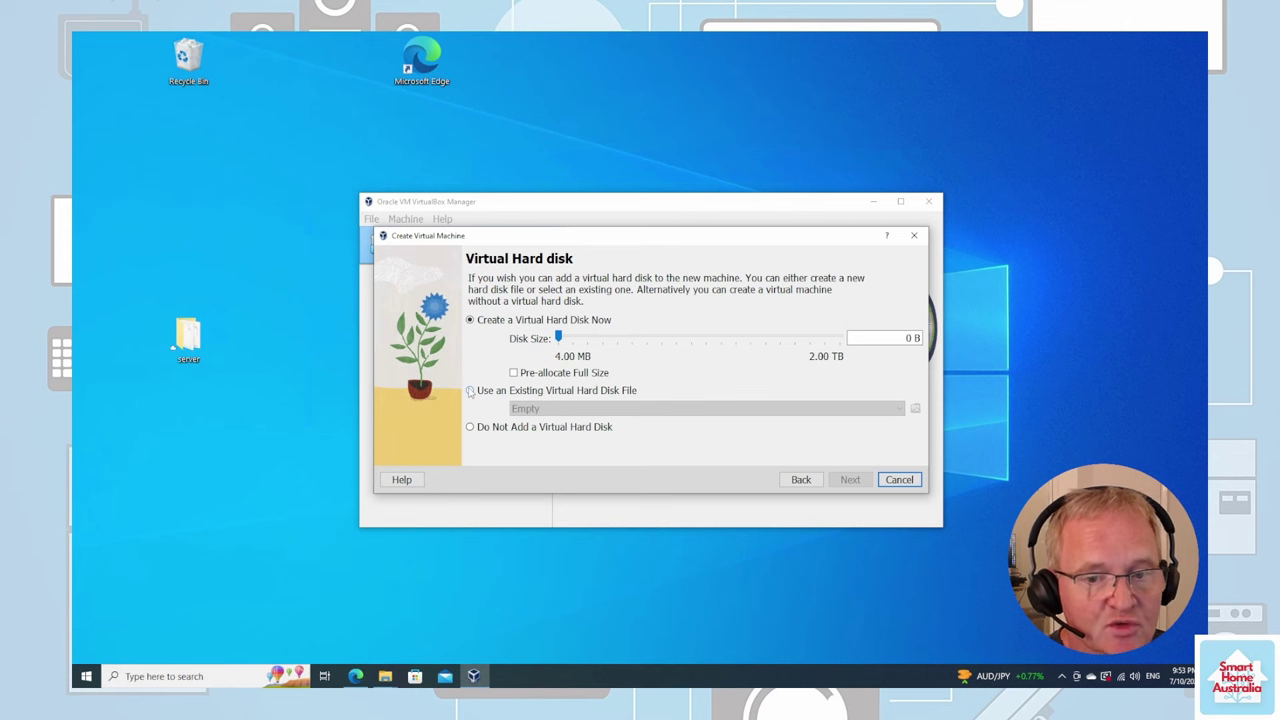
{"action": "left_click", "coordinate": [470, 391]}
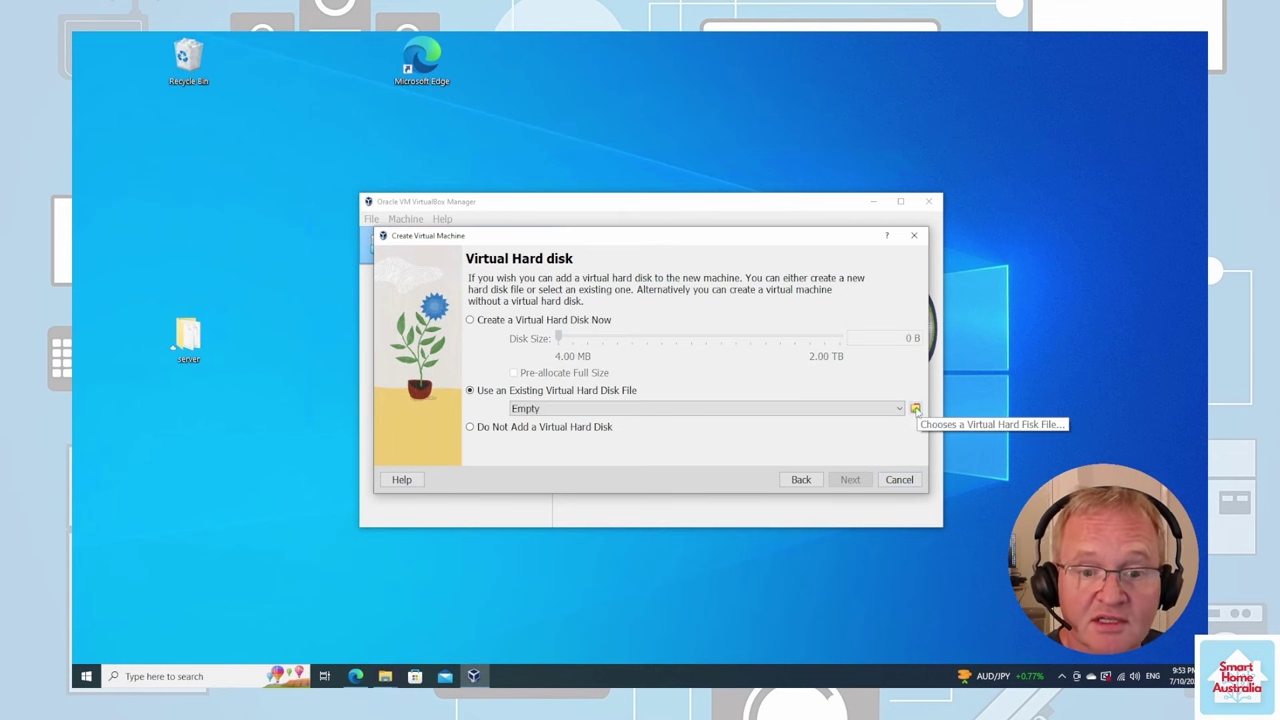